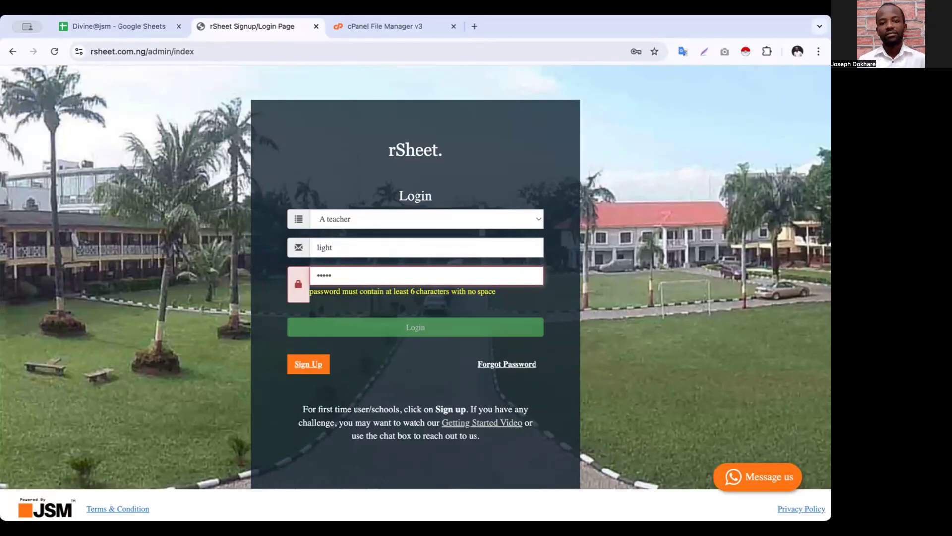
# - Log in as An Administrator with the username light, entering the account password again
pyautogui.press('Return')
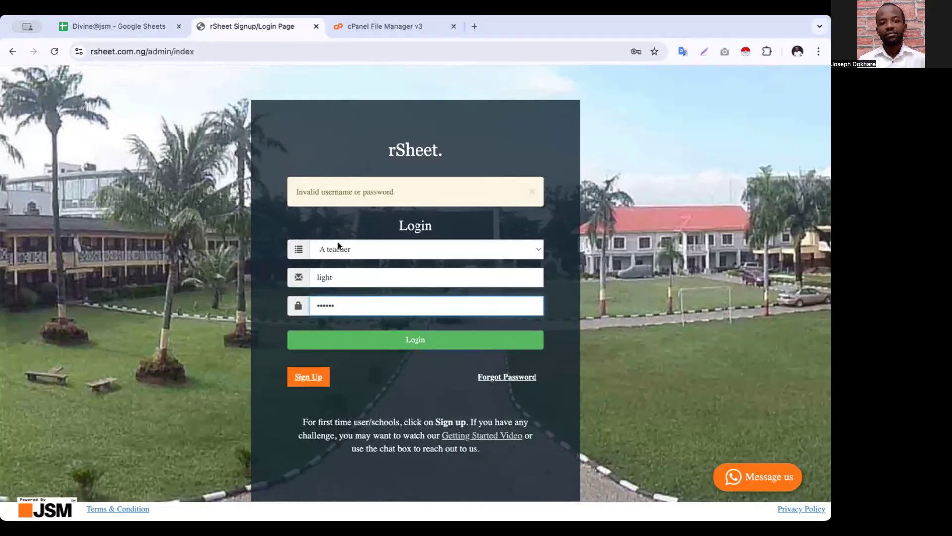
pyautogui.click(337, 242)
pyautogui.click(347, 261)
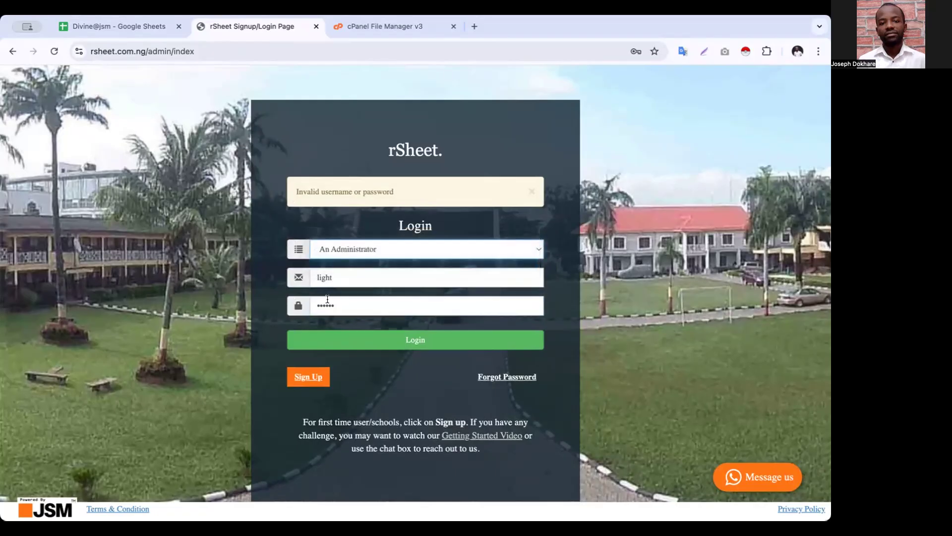
pyautogui.doubleClick(327, 301)
pyautogui.write('••••')
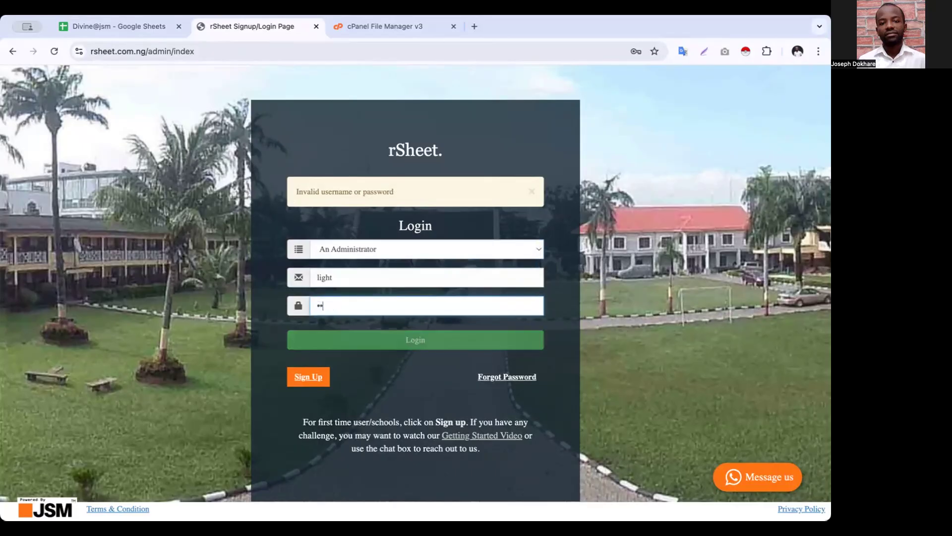
pyautogui.write('••')
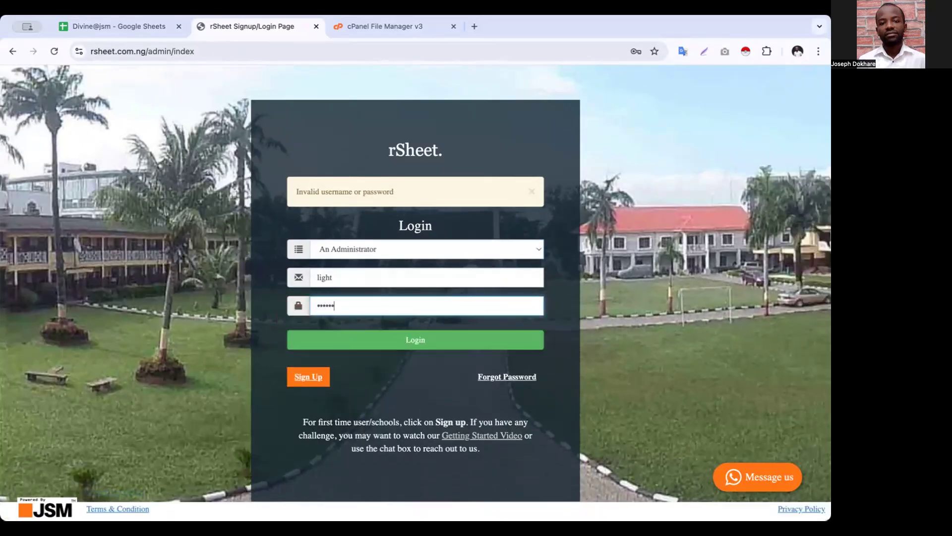
pyautogui.press('Return')
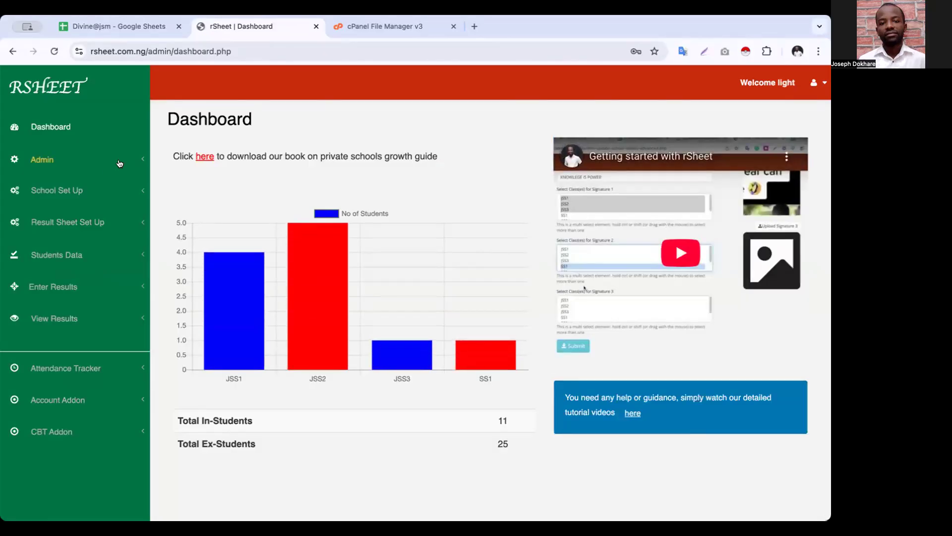
# - Open the list of all users in the admin section
pyautogui.click(120, 161)
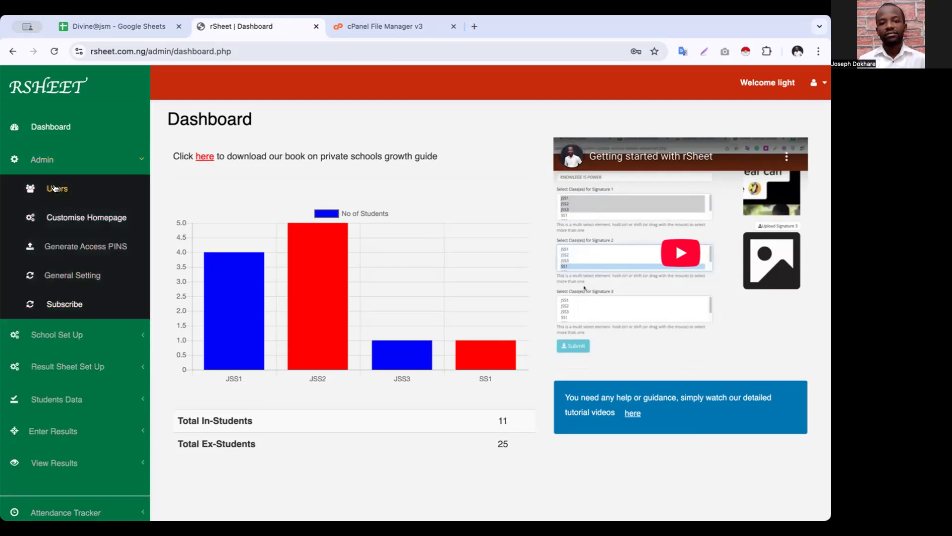
pyautogui.click(54, 188)
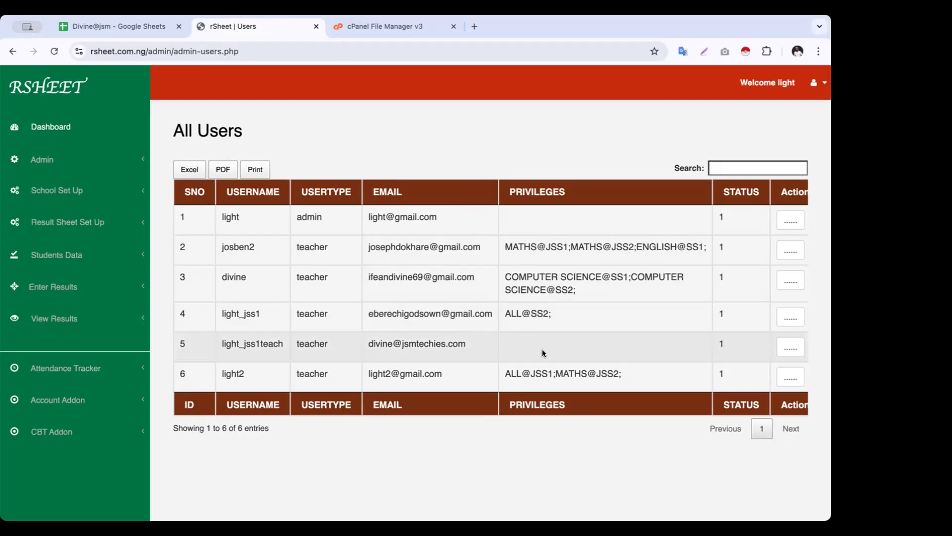
# - Assign the subject ENGLISH in class JSS1 to the teacher light_jss1teach
pyautogui.click(791, 351)
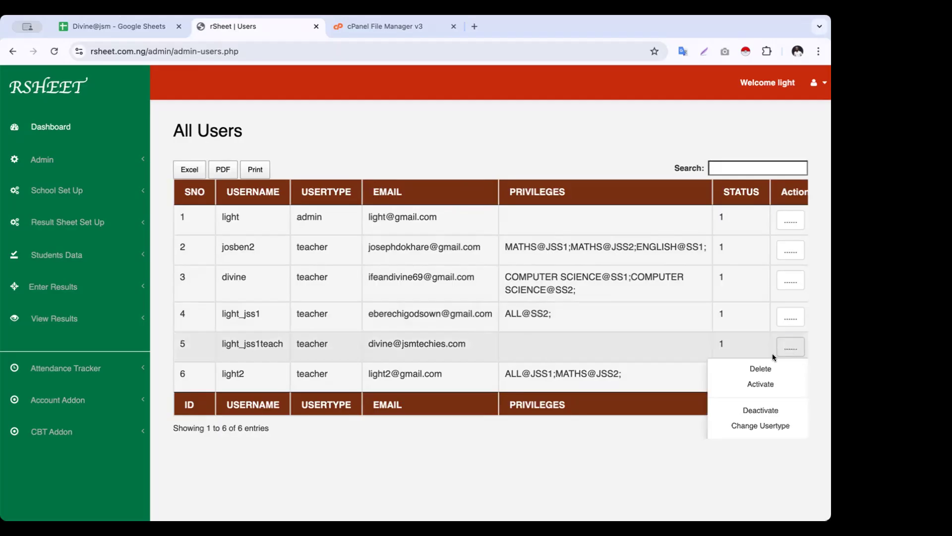
pyautogui.scroll(-2, 767, 377)
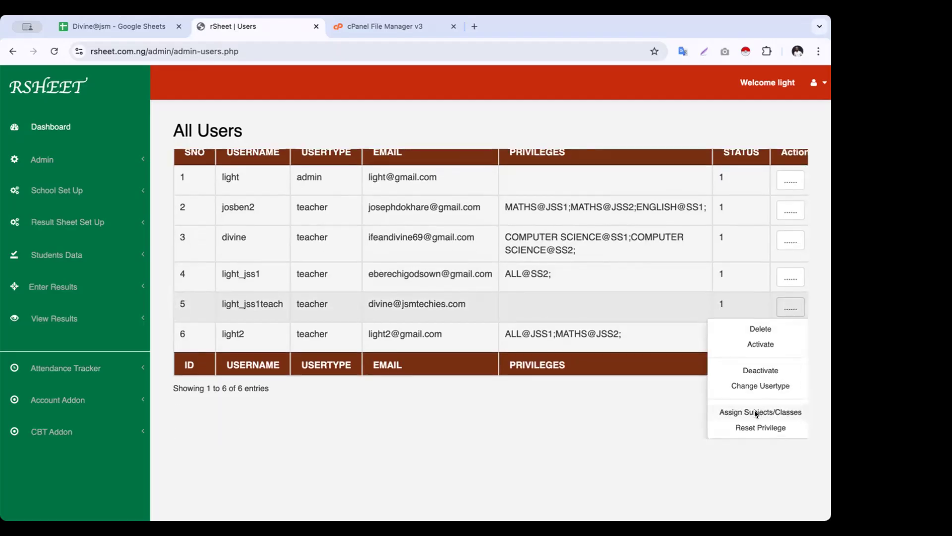
pyautogui.click(756, 413)
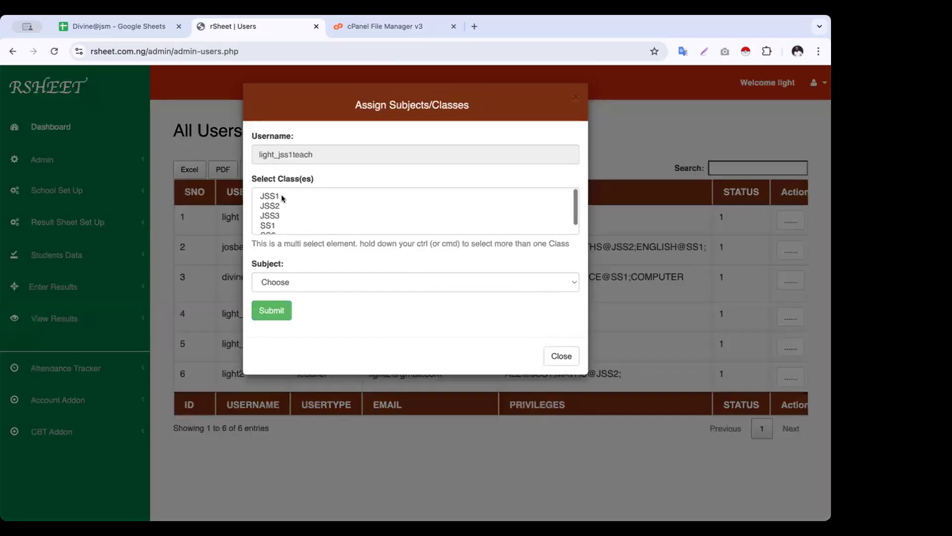
pyautogui.click(282, 198)
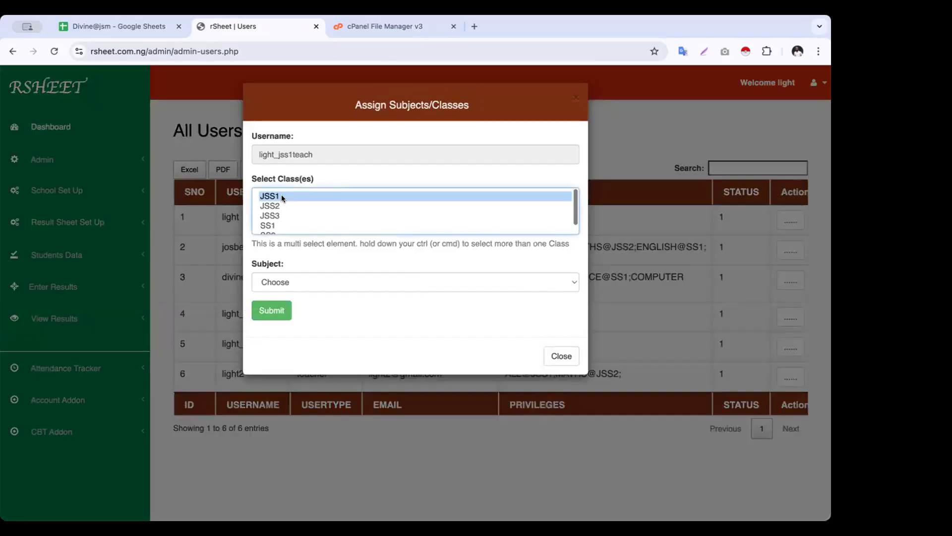
pyautogui.click(296, 283)
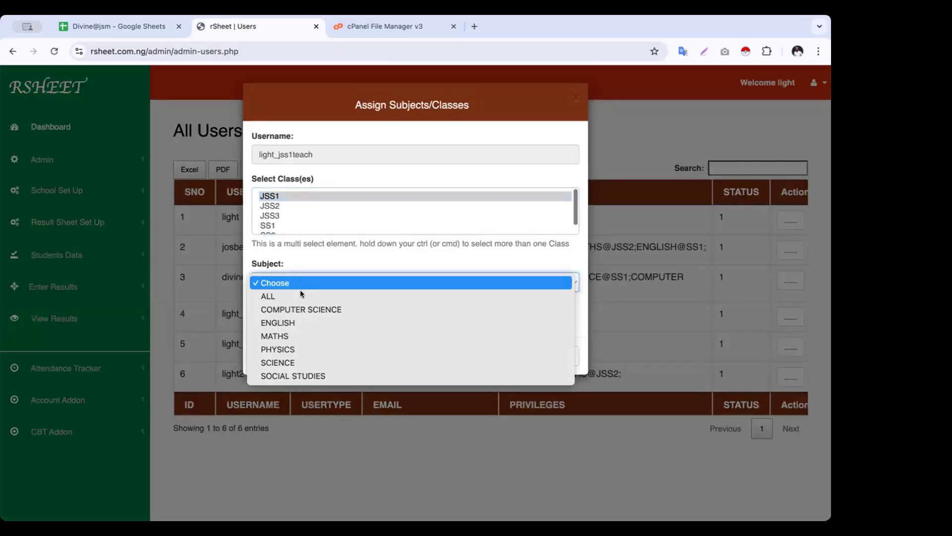
pyautogui.click(316, 322)
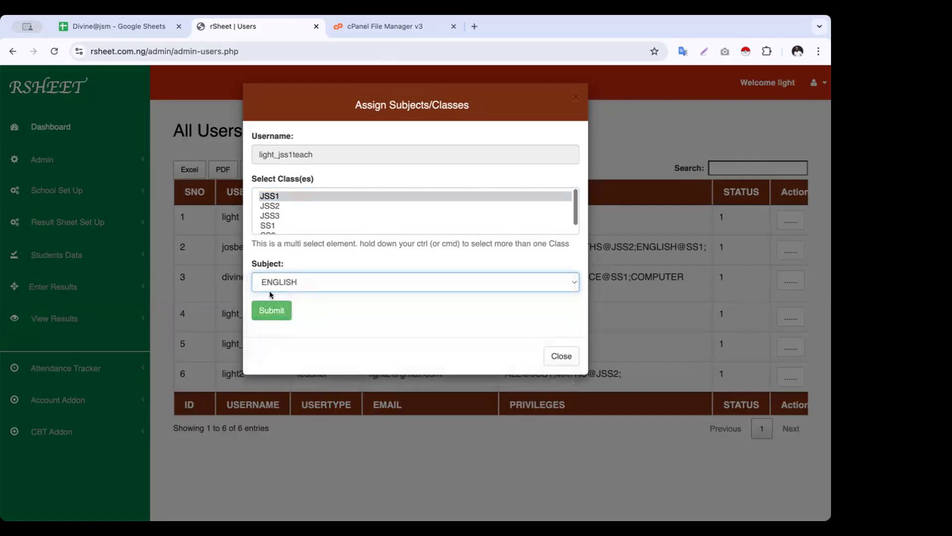
pyautogui.click(276, 311)
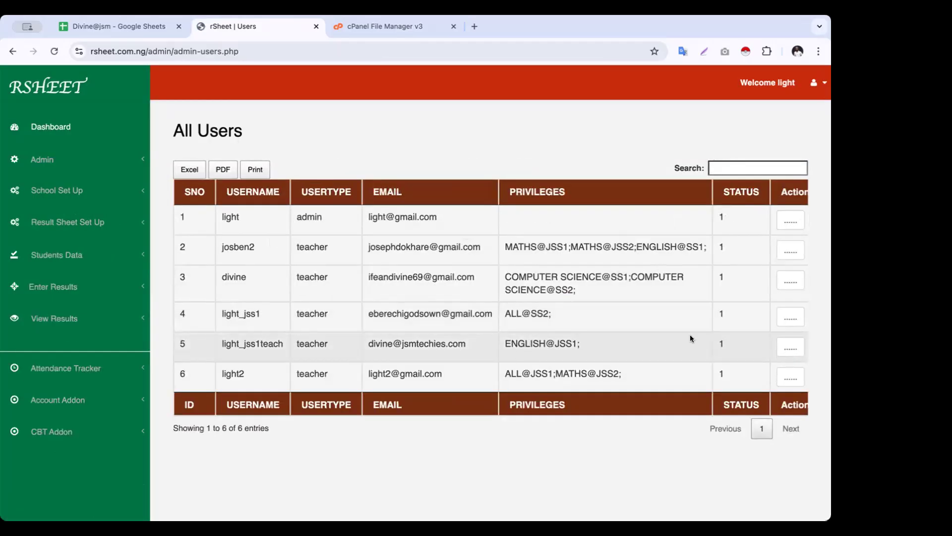
# - Assign the subject SOCIAL STUDIES in both JSS1 and JSS2 to the teacher light_jss1teach
pyautogui.scroll(-2, 793, 351)
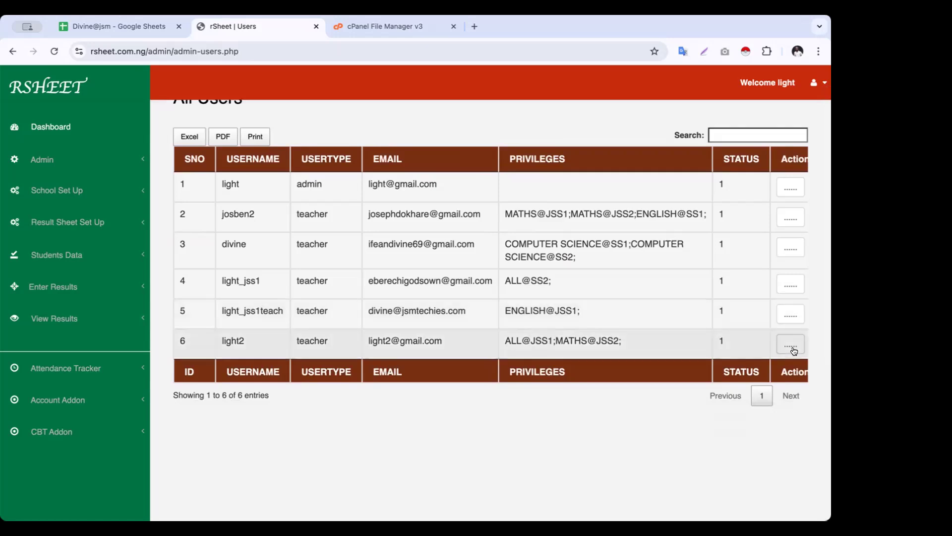
pyautogui.click(790, 315)
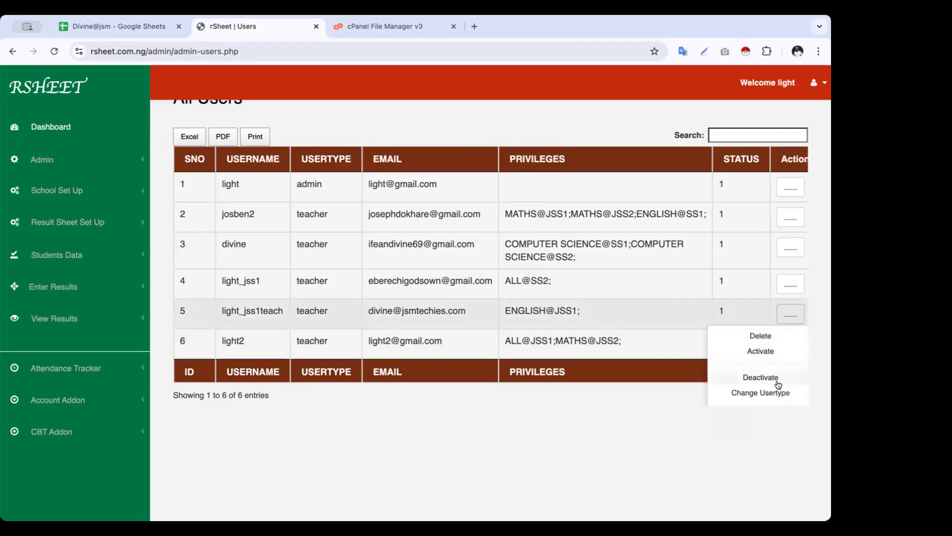
pyautogui.click(768, 377)
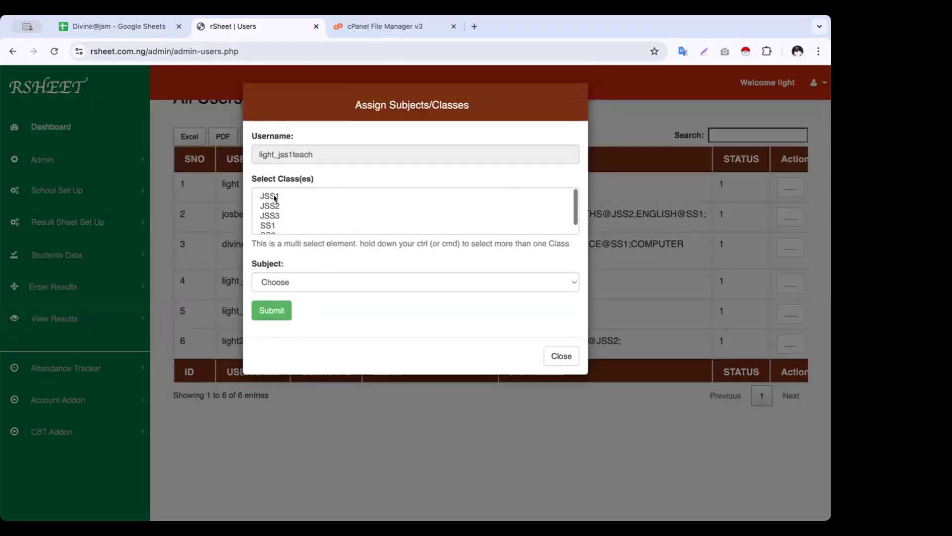
pyautogui.click(273, 196)
pyautogui.keyDown('super'); pyautogui.click(274, 206); pyautogui.keyUp('super')
pyautogui.click(305, 280)
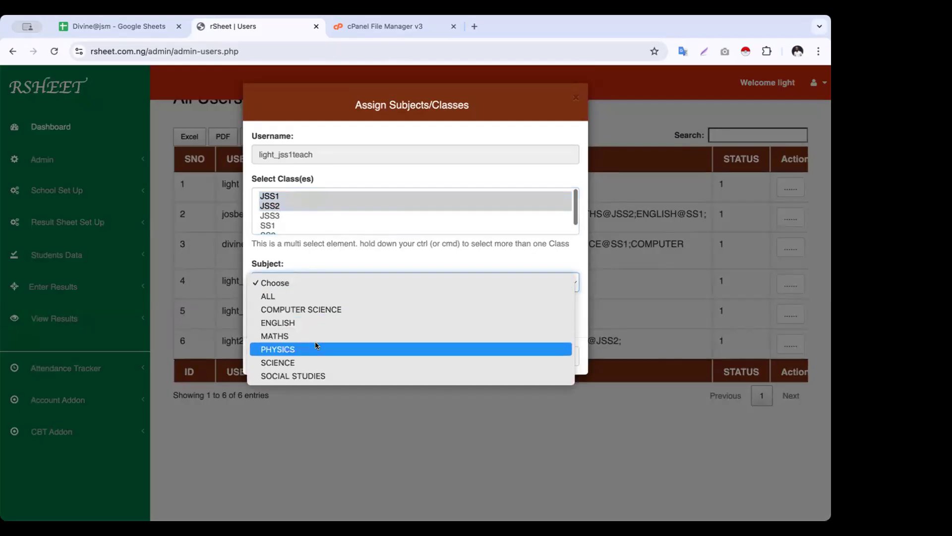
pyautogui.click(319, 375)
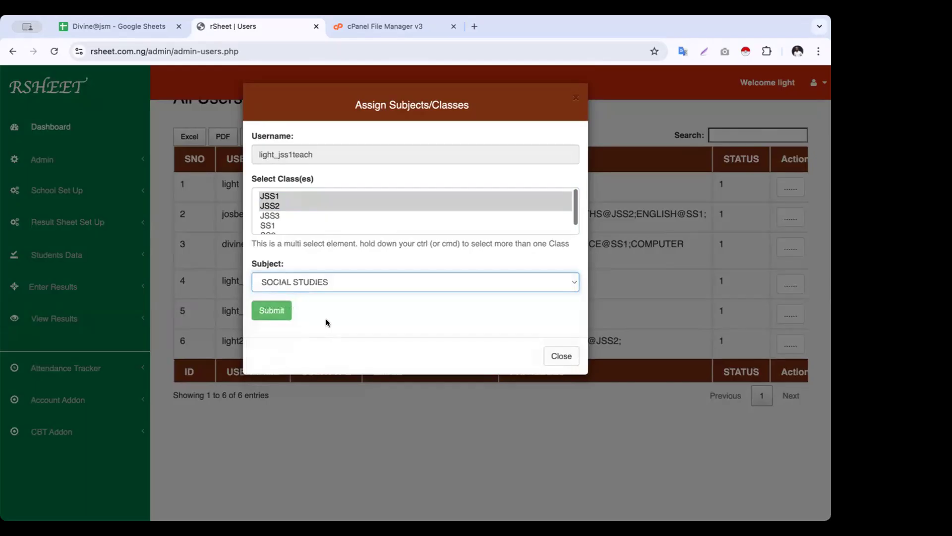
pyautogui.click(274, 312)
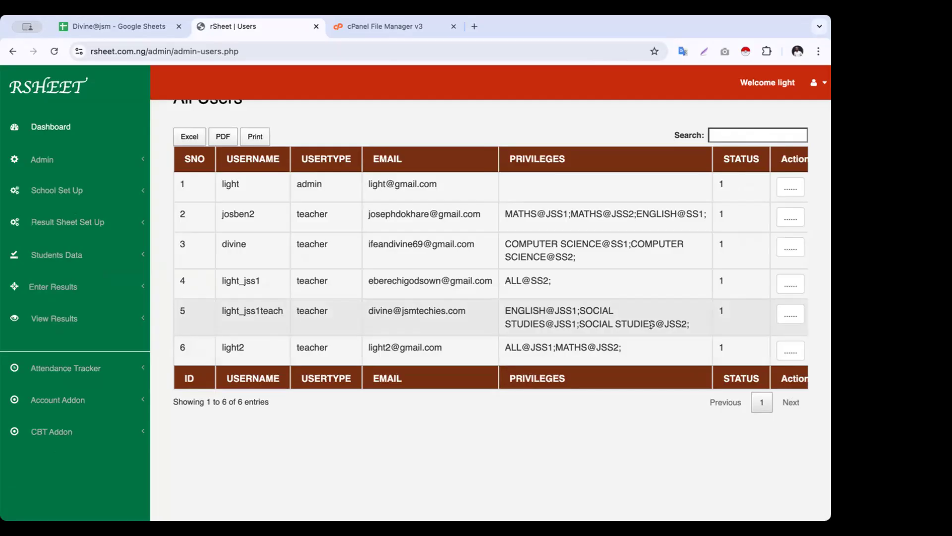
# - Reset all privileges of the teacher light_jss1teach
pyautogui.click(790, 318)
pyautogui.scroll(-1, 766, 355)
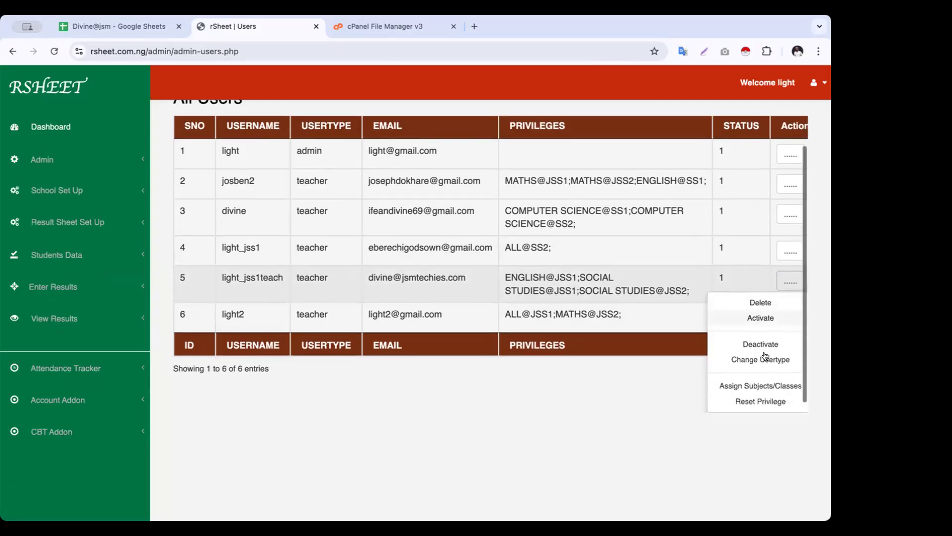
pyautogui.click(757, 406)
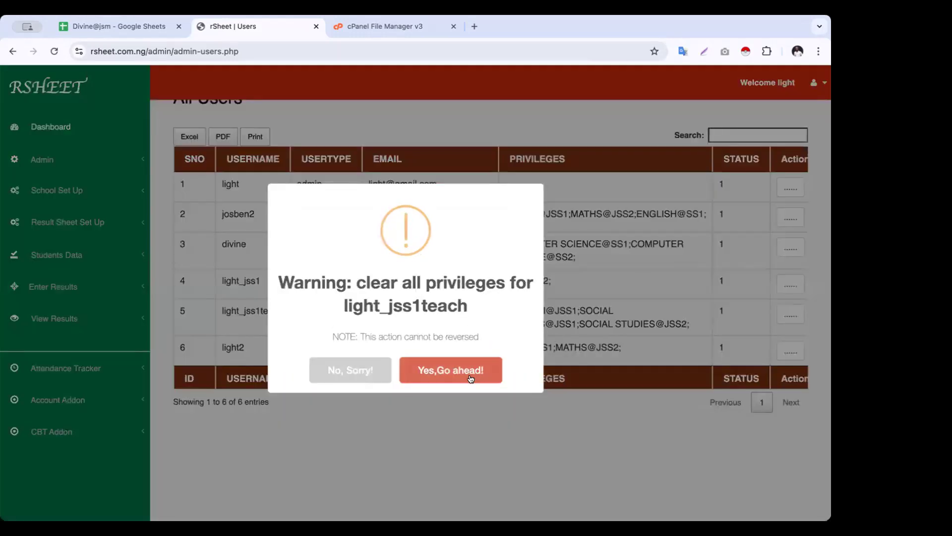
pyautogui.click(471, 380)
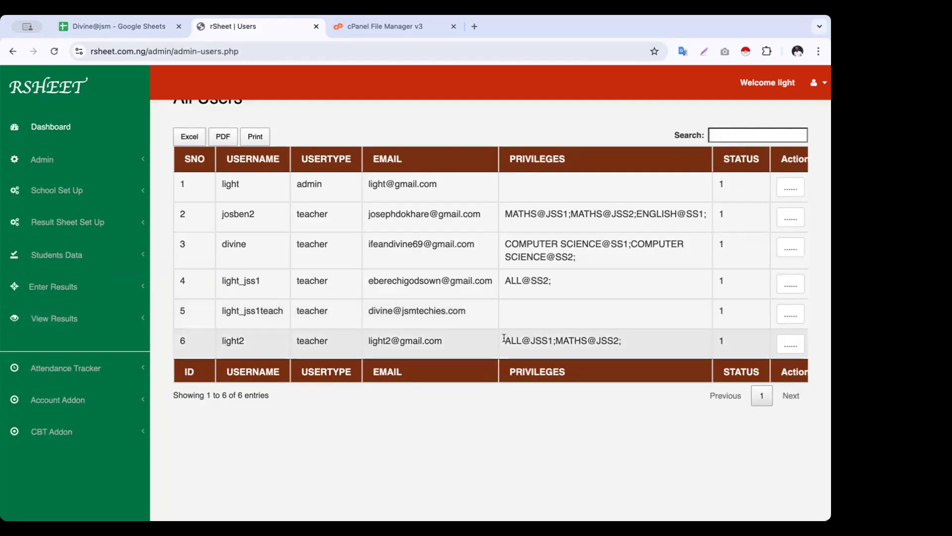
# - Examine the subject and class privileges of the teacher account light2
pyautogui.moveTo(503, 339); pyautogui.dragTo(617, 344)
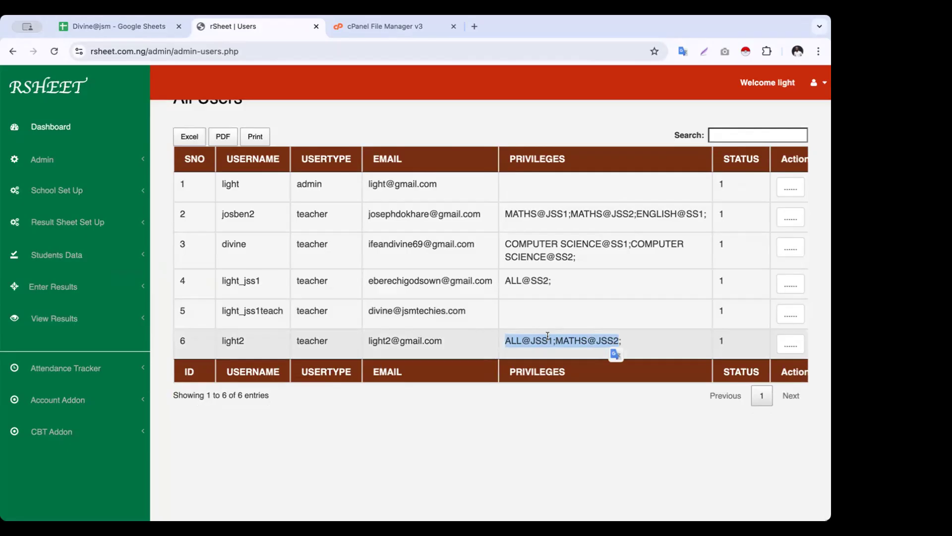
pyautogui.click(579, 338)
pyautogui.moveTo(555, 339); pyautogui.dragTo(607, 339)
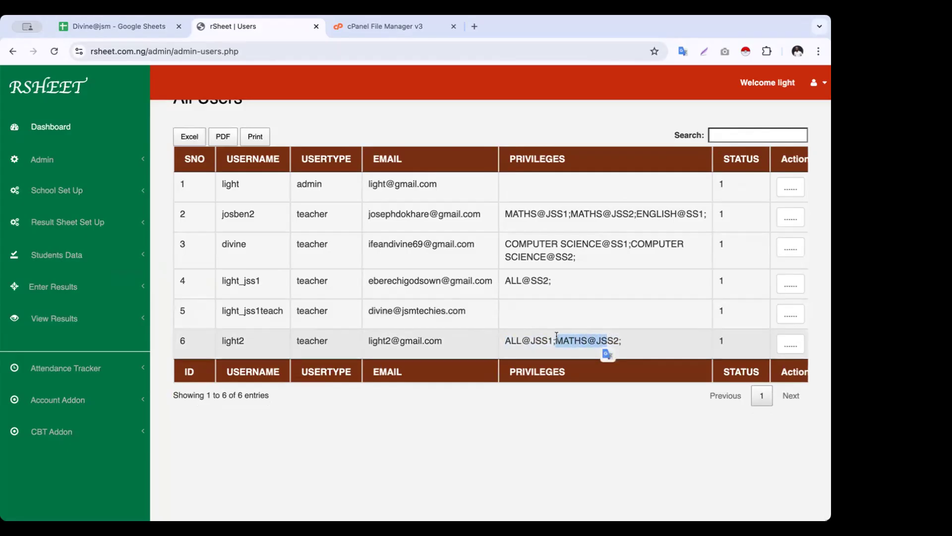
pyautogui.doubleClick(233, 340)
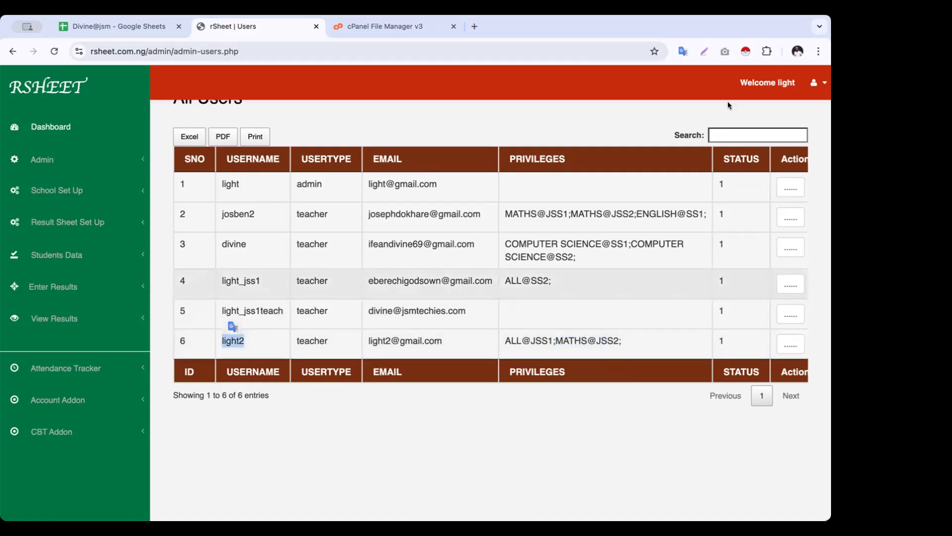
# - Log out of the administrator account
pyautogui.click(816, 83)
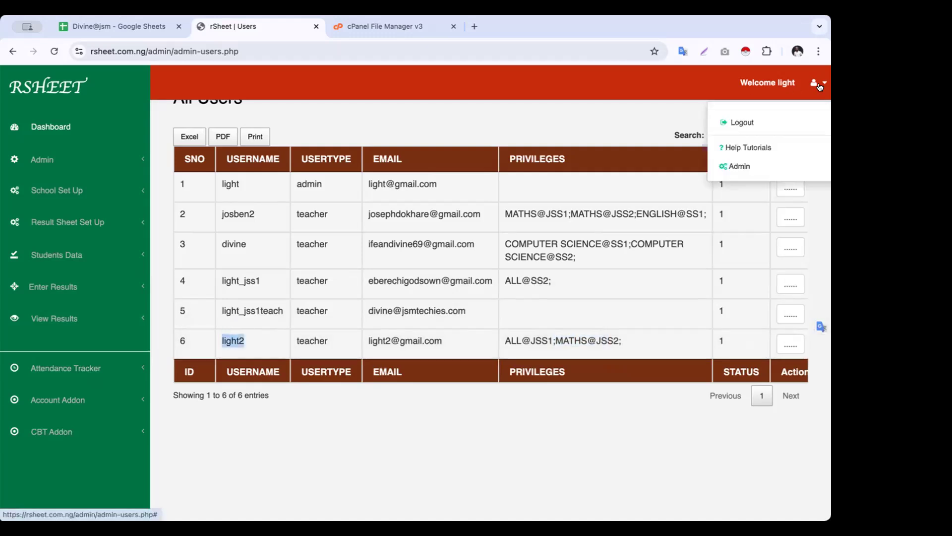
pyautogui.click(744, 126)
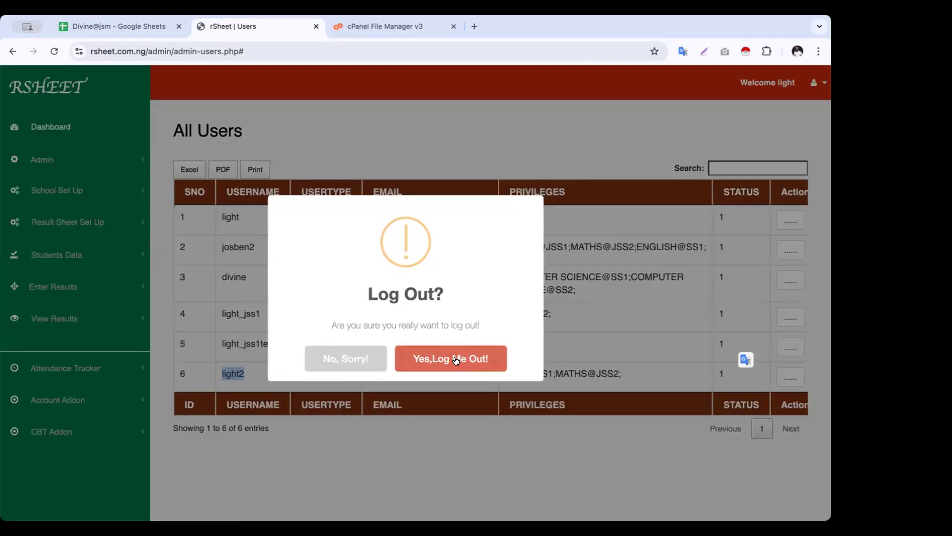
pyautogui.click(457, 359)
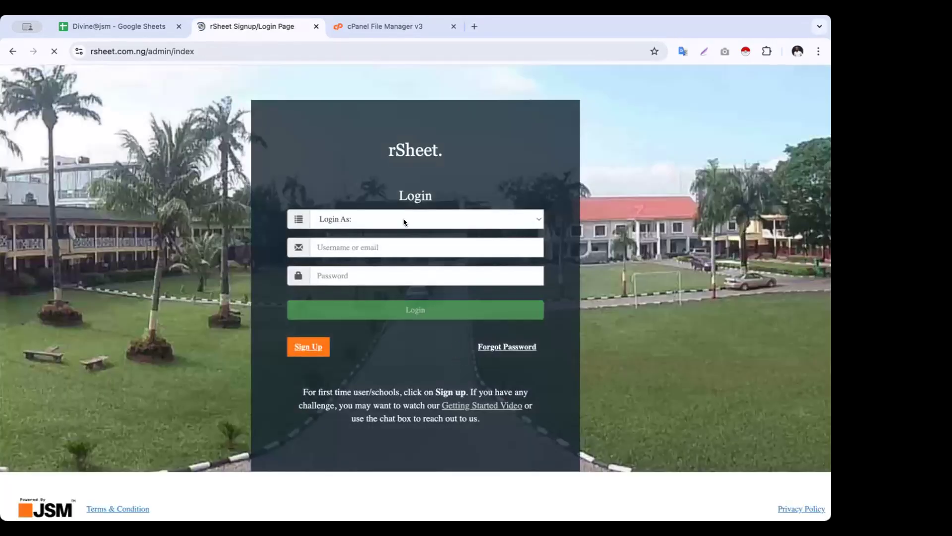
# - Log in as A teacher with the username light2 and the account password
pyautogui.click(403, 218)
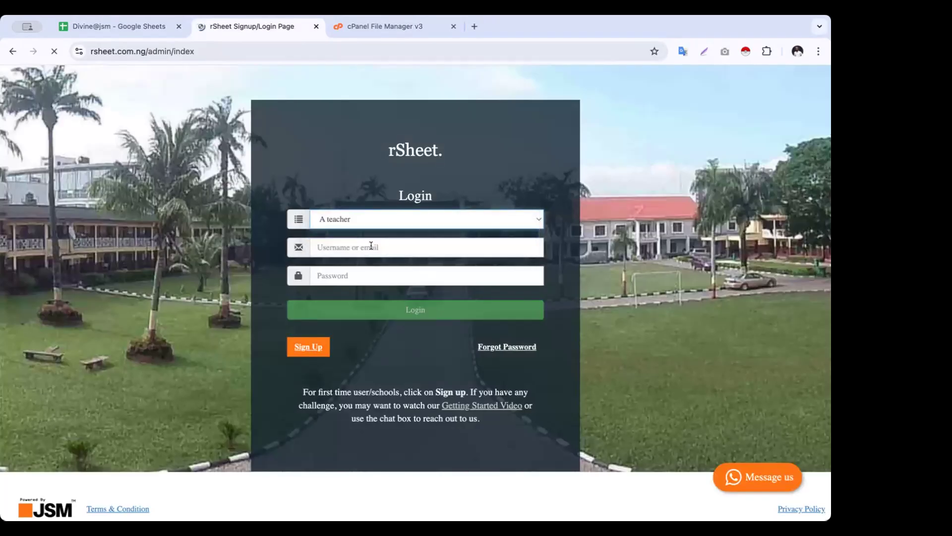
pyautogui.click(372, 246)
pyautogui.write('lih')
pyautogui.press('BackSpace')
pyautogui.press('BackSpace')
pyautogui.write('ight2')
pyautogui.press('Tab')
pyautogui.write('••••••')
pyautogui.press('Return')
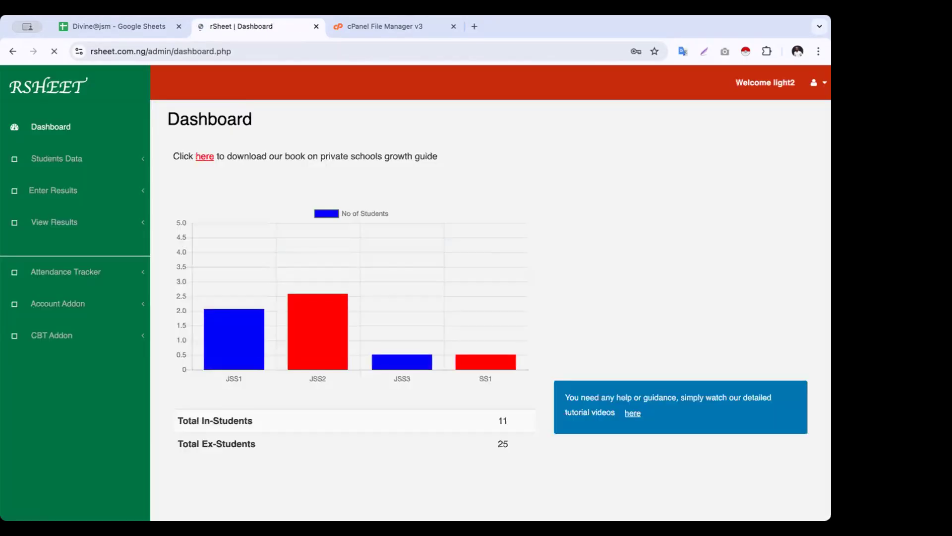
# - Open single result entry and try to load the MATHS template for class JSS3, arm A, session 2021_2022, First Term
pyautogui.click(53, 191)
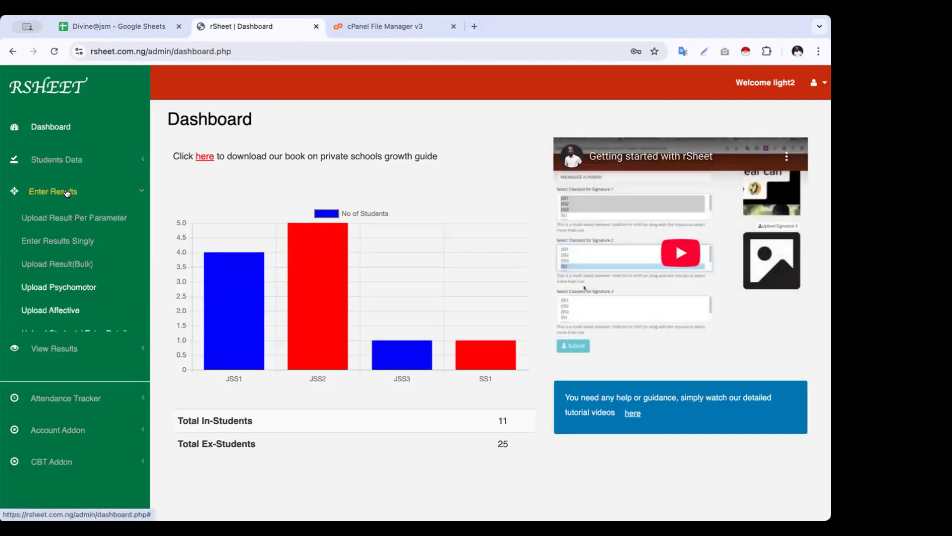
pyautogui.click(89, 224)
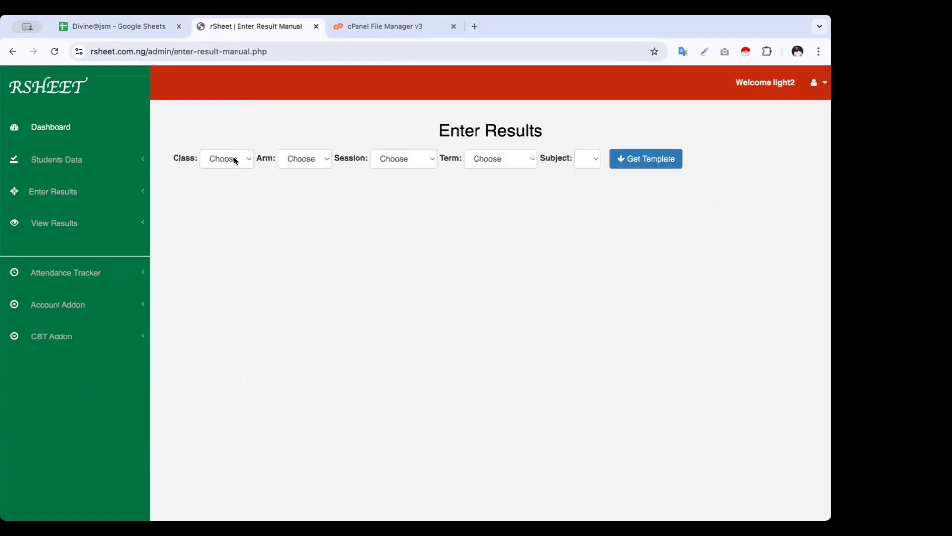
pyautogui.click(235, 160)
pyautogui.click(228, 198)
pyautogui.click(317, 160)
pyautogui.click(297, 174)
pyautogui.click(409, 160)
pyautogui.click(410, 172)
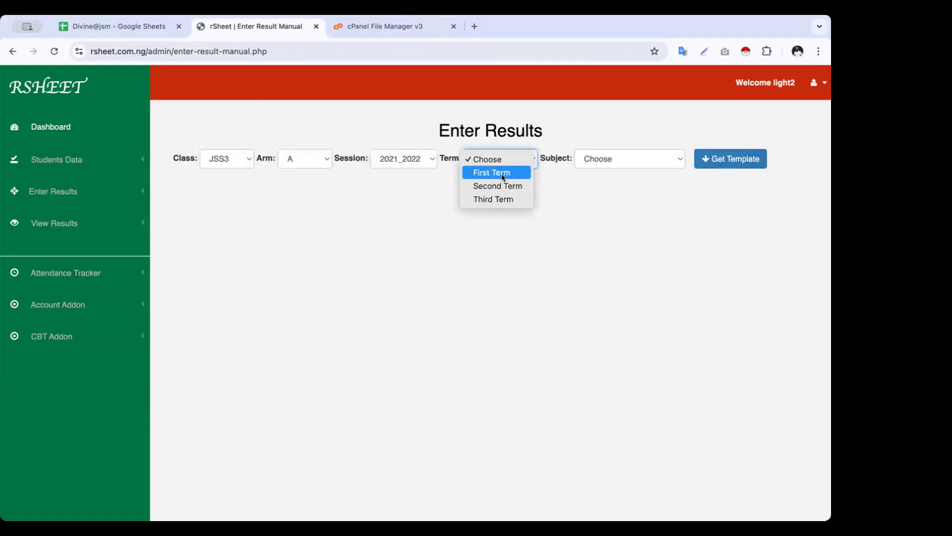
pyautogui.click(503, 174)
pyautogui.click(623, 164)
pyautogui.click(632, 172)
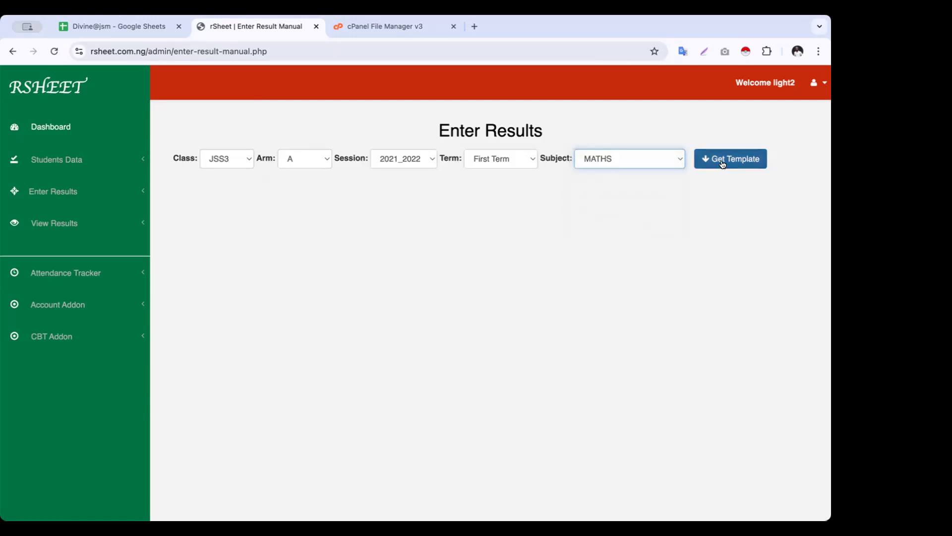
pyautogui.click(723, 162)
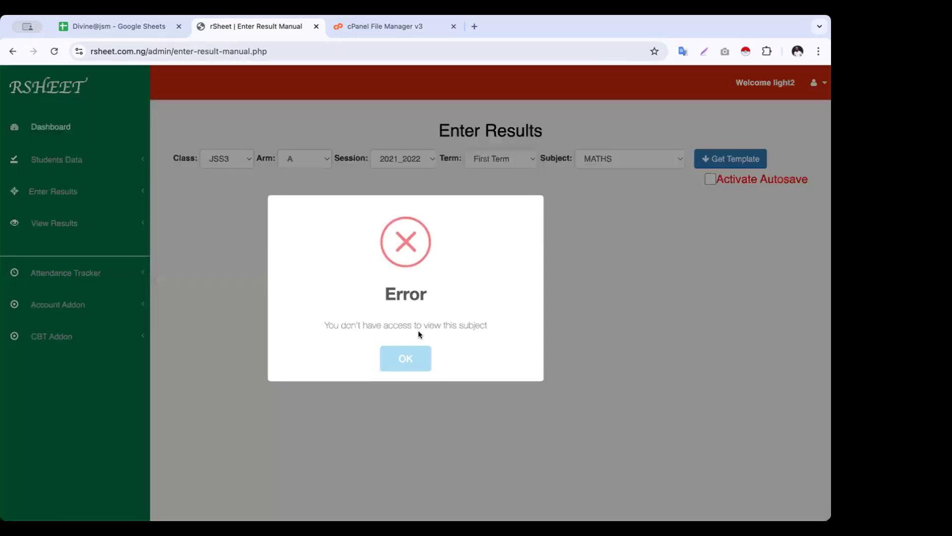
pyautogui.click(408, 355)
# - Load the MATHS result entry template for class JSS1, arm A, keeping session 2021_2022 and First Term
pyautogui.click(224, 159)
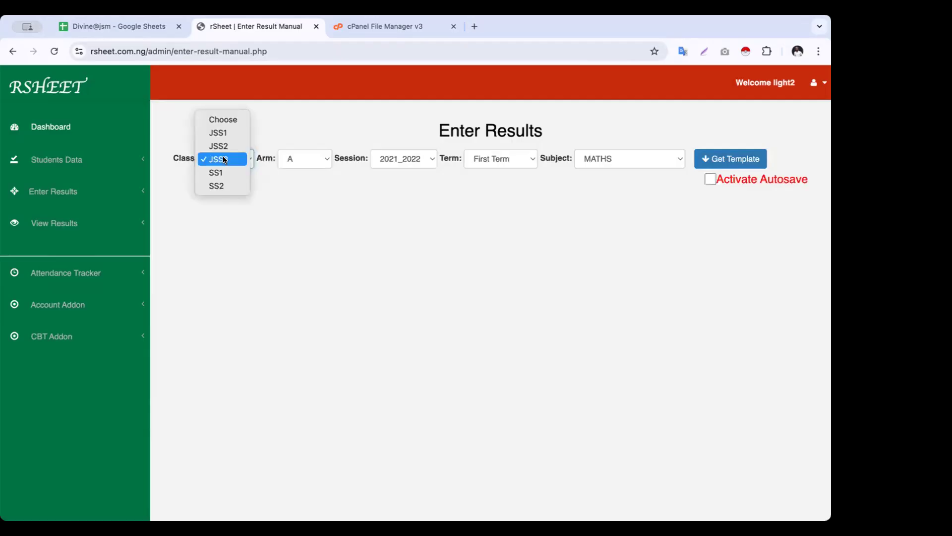
pyautogui.click(226, 136)
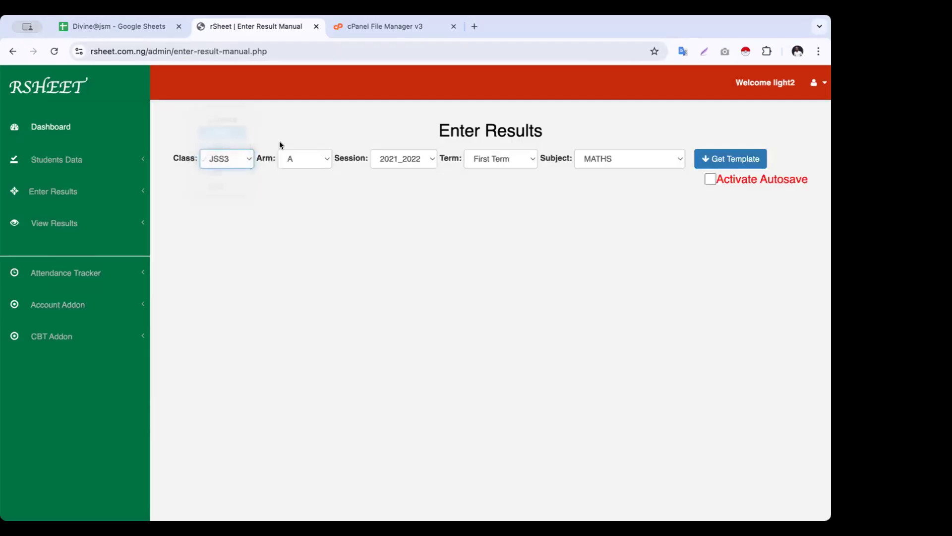
pyautogui.click(308, 156)
pyautogui.click(313, 171)
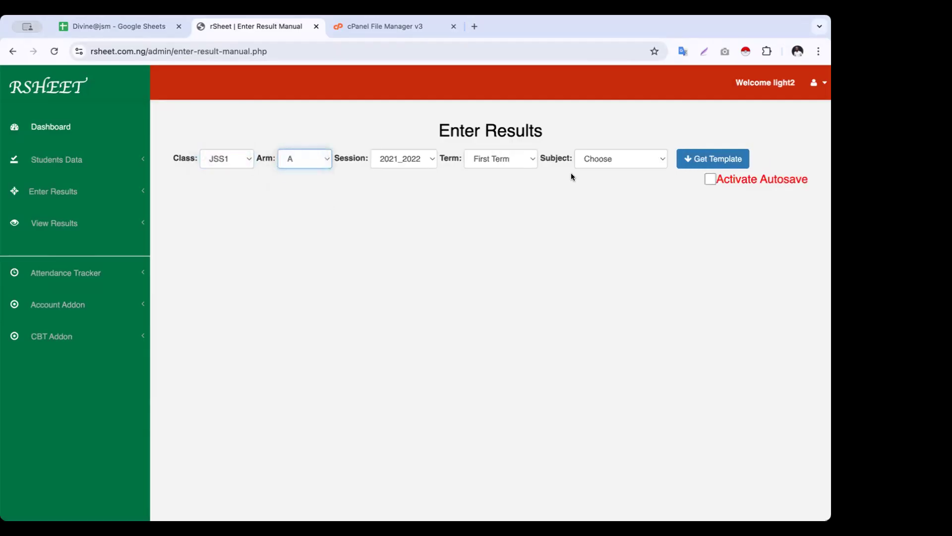
pyautogui.click(605, 157)
pyautogui.click(615, 173)
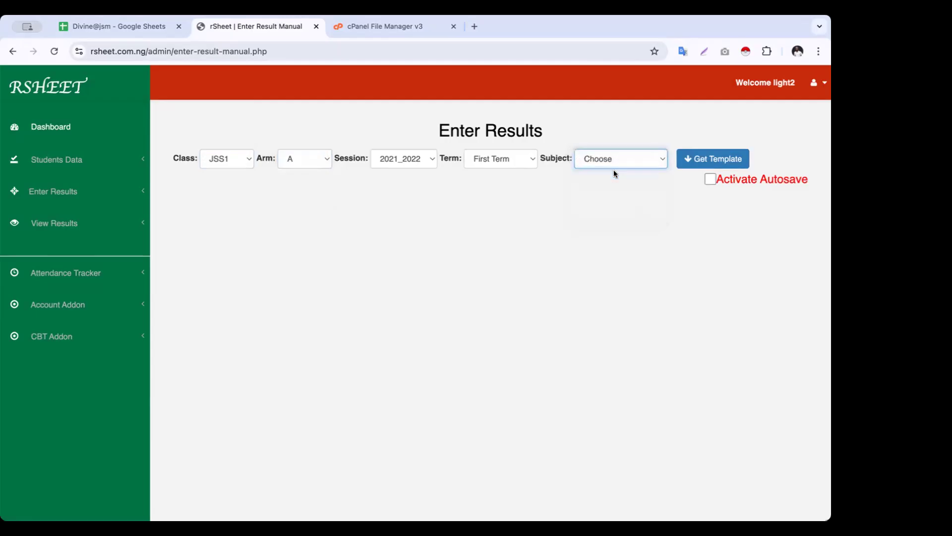
pyautogui.click(716, 158)
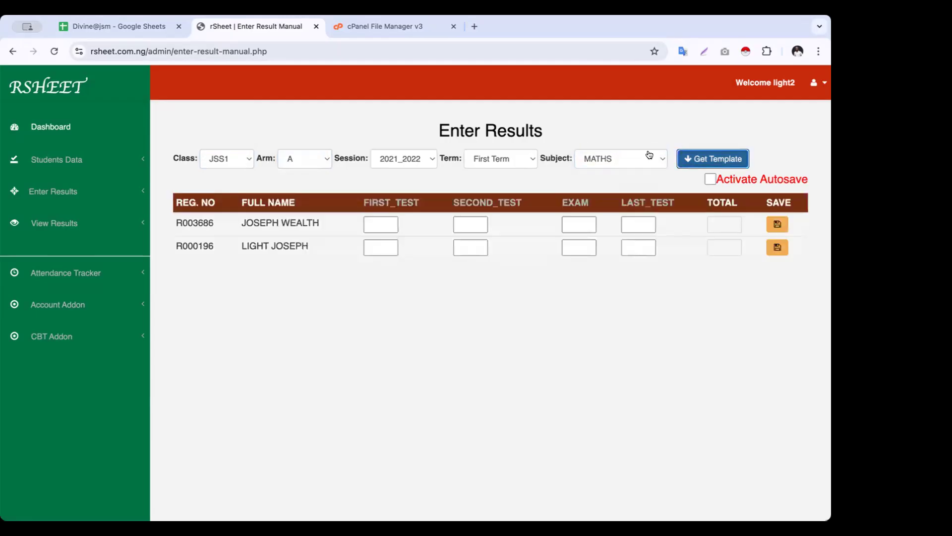
# - Try to load the SCIENCE result entry template for class JSS2, arm A
pyautogui.click(224, 155)
pyautogui.click(227, 172)
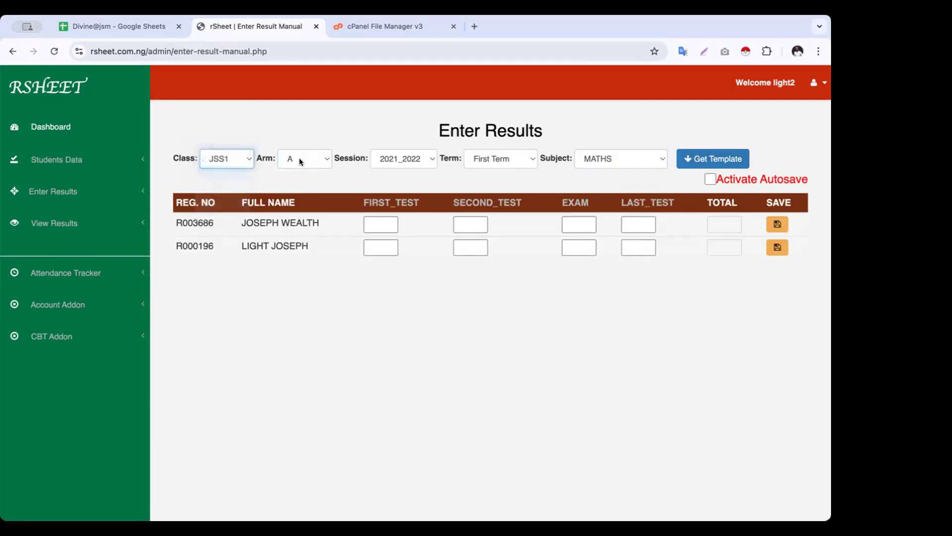
pyautogui.click(314, 164)
pyautogui.click(297, 170)
pyautogui.click(608, 156)
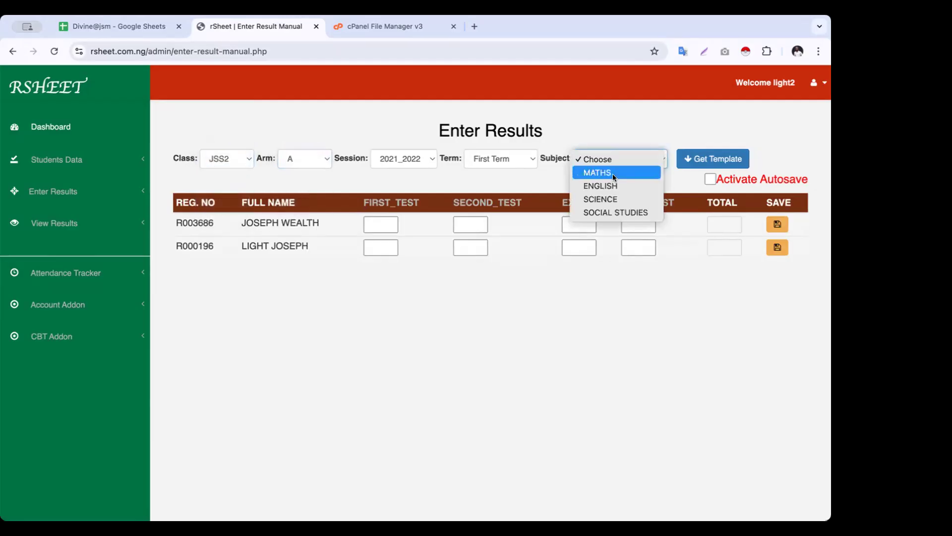
pyautogui.click(606, 199)
pyautogui.click(710, 158)
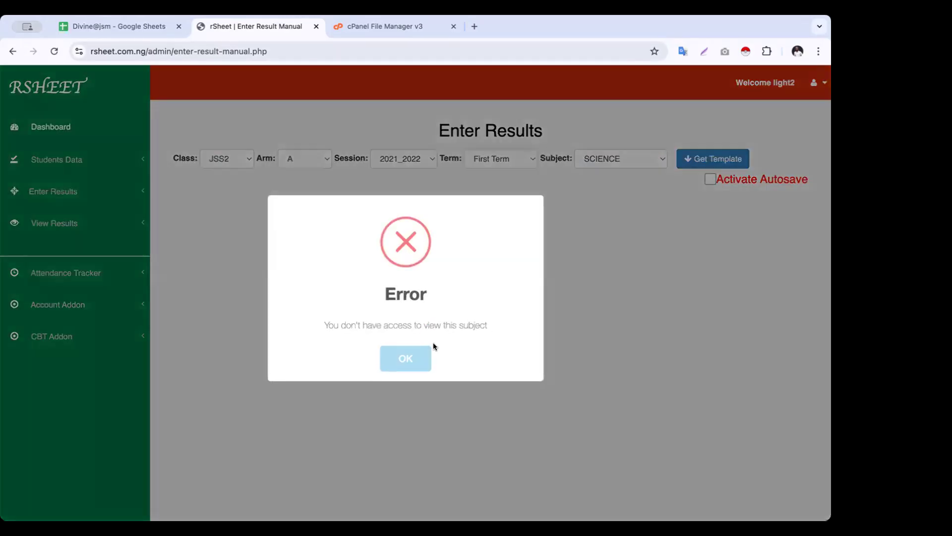
pyautogui.click(416, 358)
# - Change the subject to MATHS and load the result entry template for JSS2 arm A
pyautogui.click(624, 160)
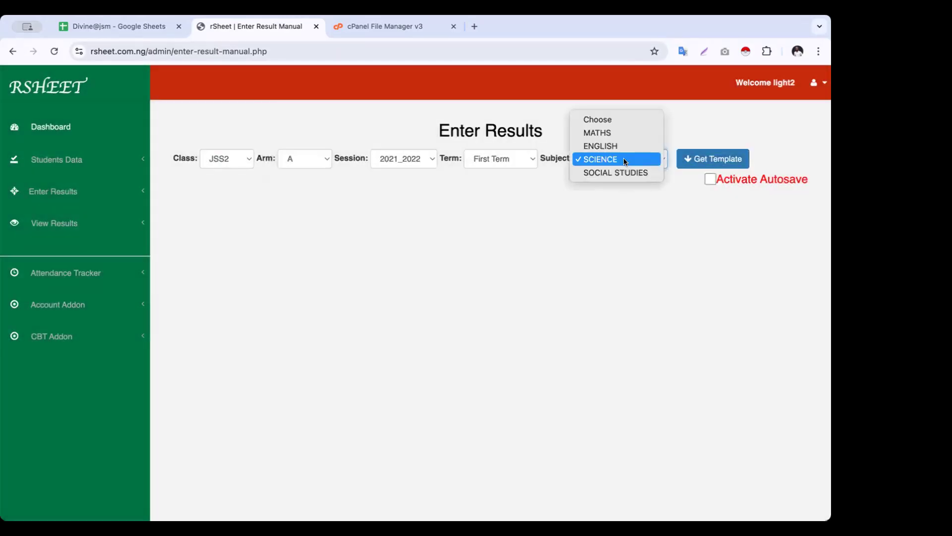
pyautogui.click(656, 137)
pyautogui.click(712, 157)
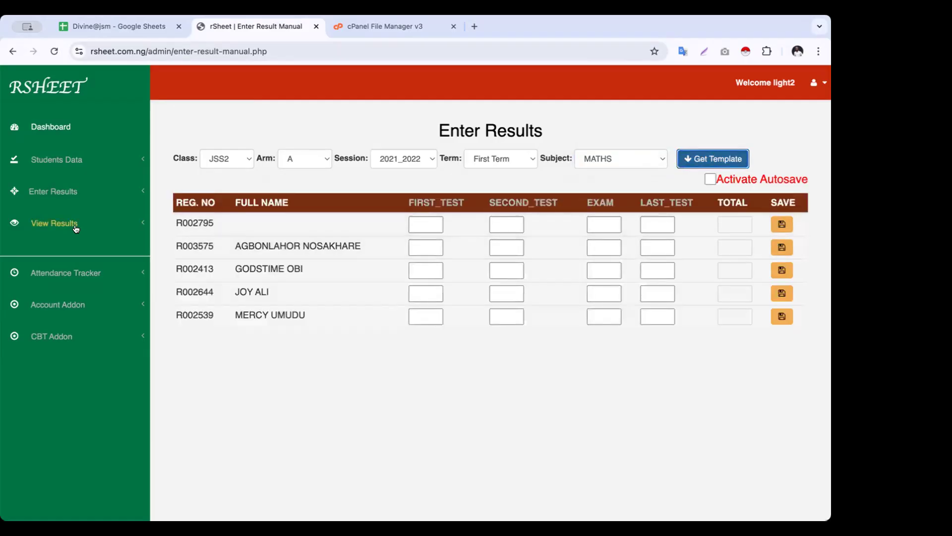
pyautogui.click(74, 192)
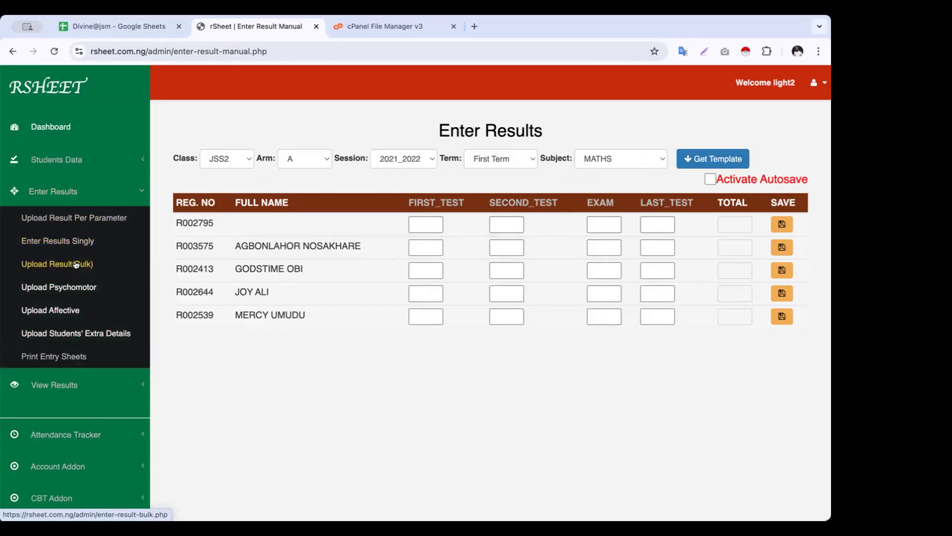
pyautogui.click(88, 202)
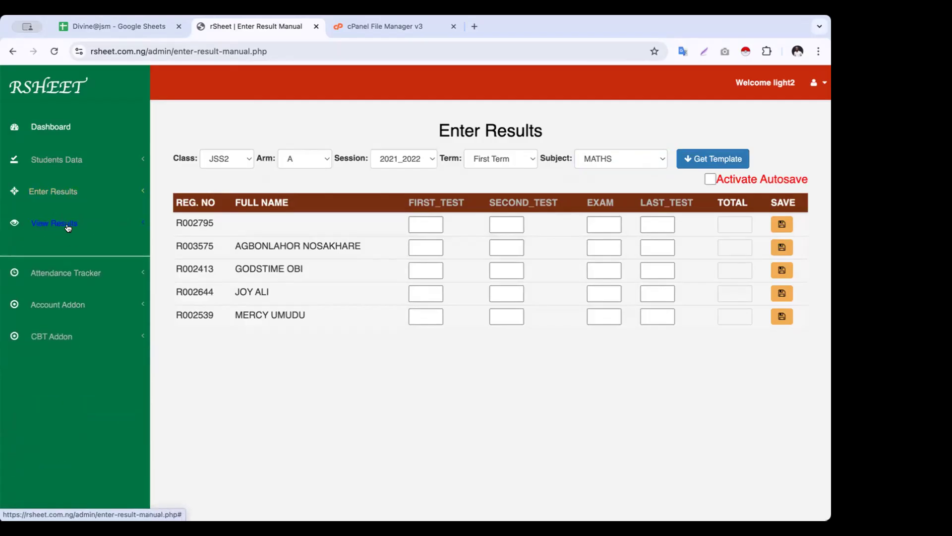
# - Open the score view and display the ENGLISH scores for session 2024_2025, class JSS1, arm A, First Term
pyautogui.click(68, 225)
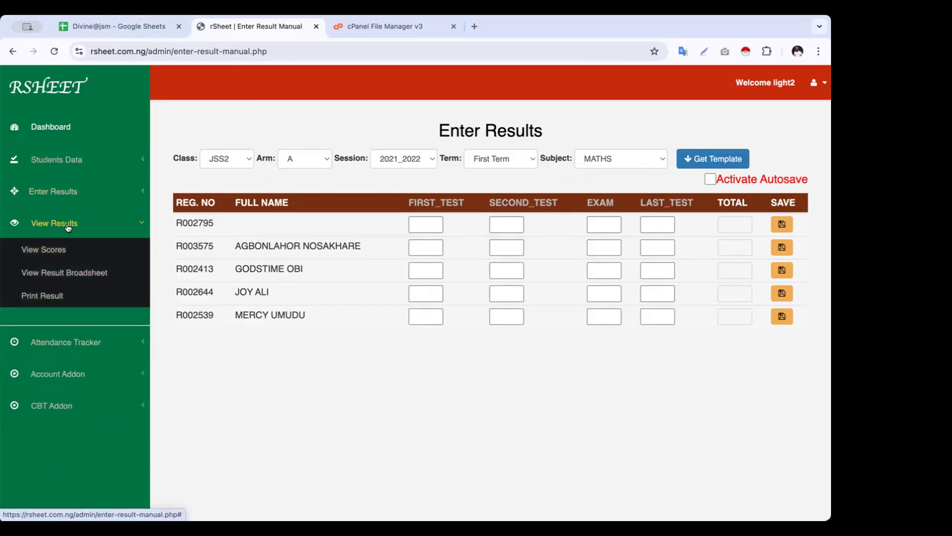
pyautogui.click(55, 251)
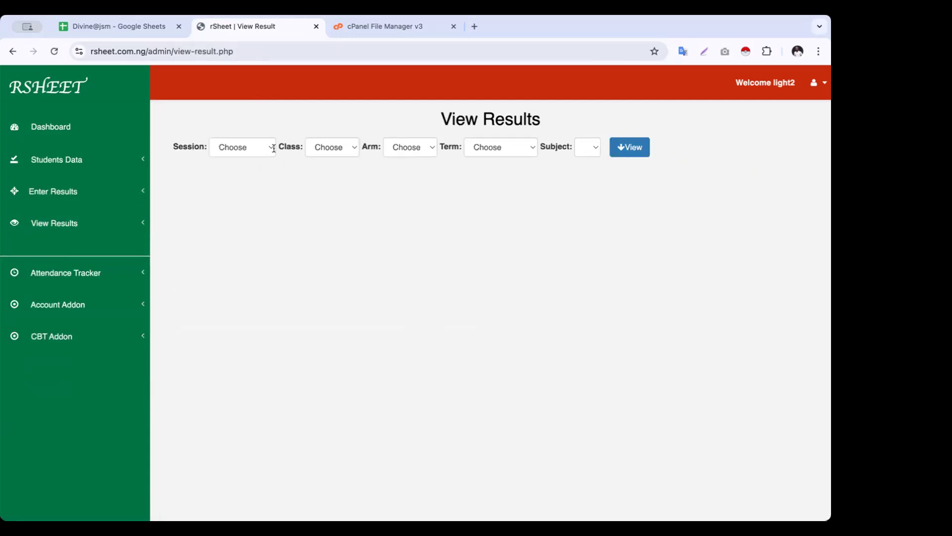
pyautogui.click(251, 148)
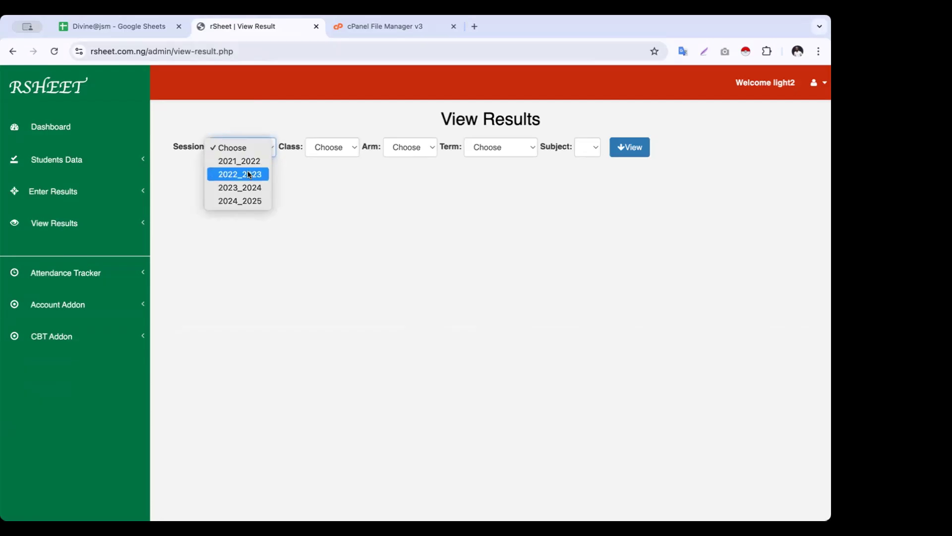
pyautogui.click(252, 197)
pyautogui.click(338, 147)
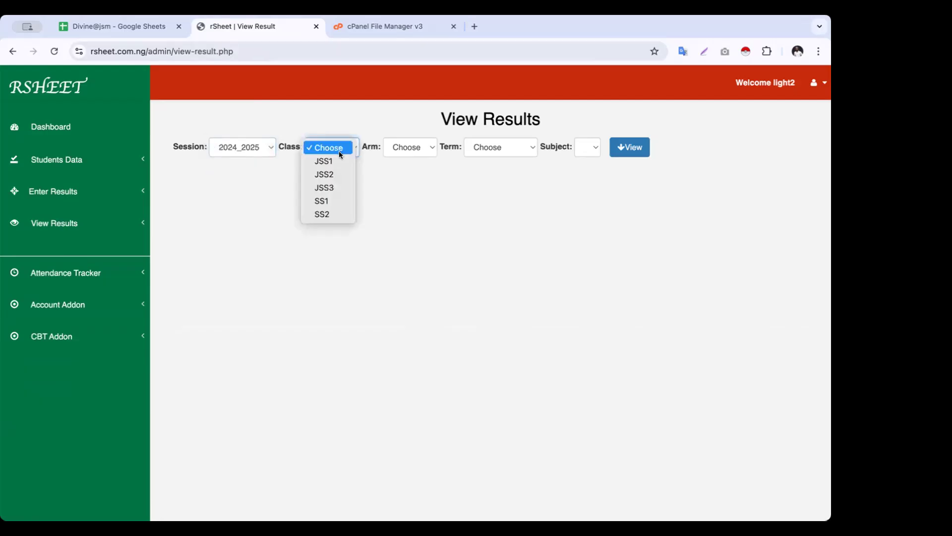
pyautogui.click(338, 161)
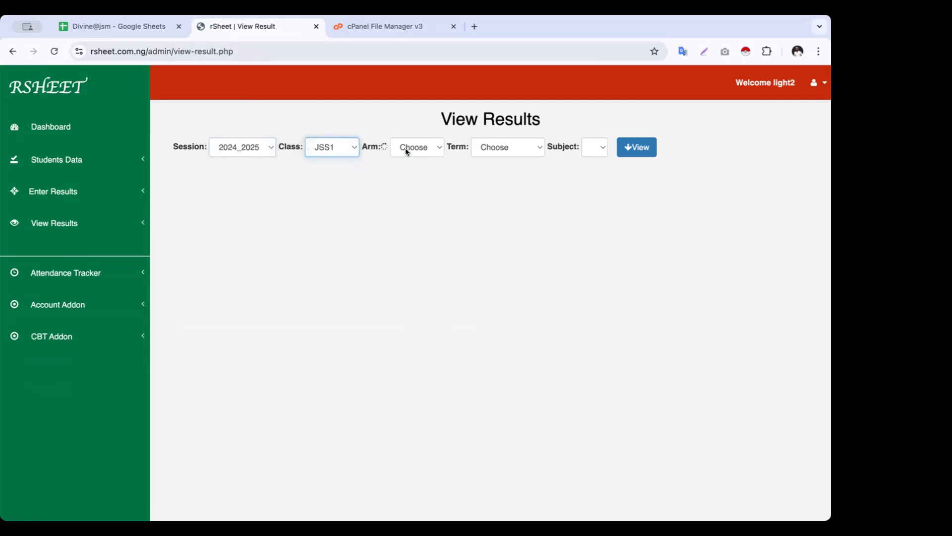
pyautogui.click(416, 148)
pyautogui.click(422, 161)
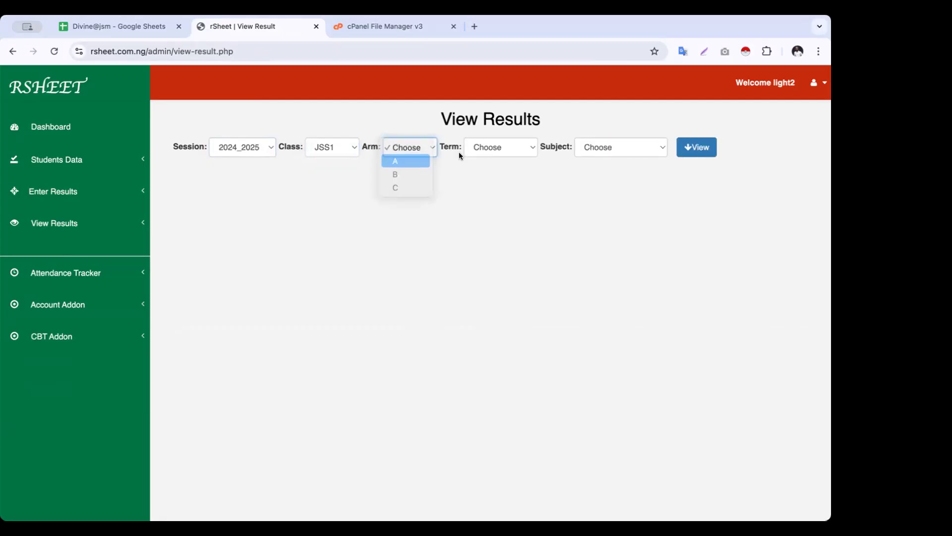
pyautogui.click(496, 149)
pyautogui.click(490, 160)
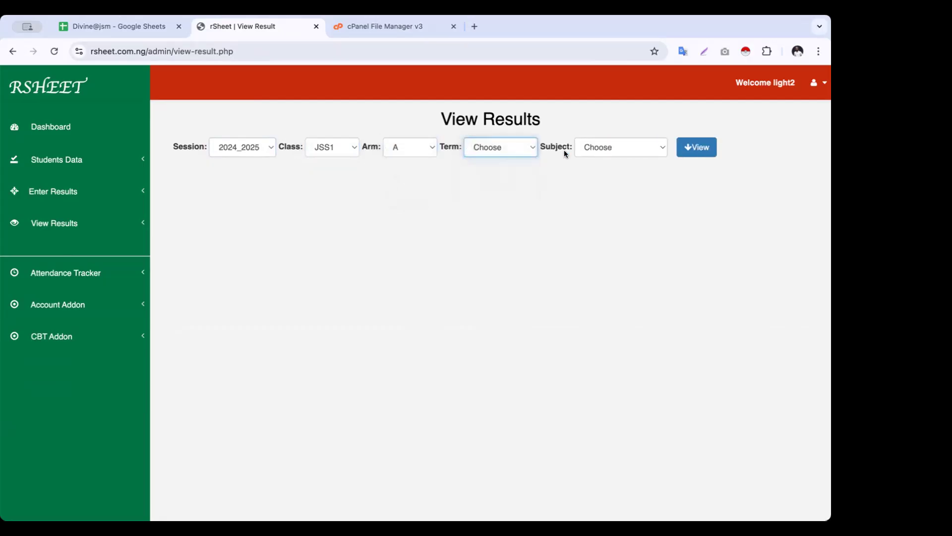
pyautogui.click(621, 147)
pyautogui.click(627, 183)
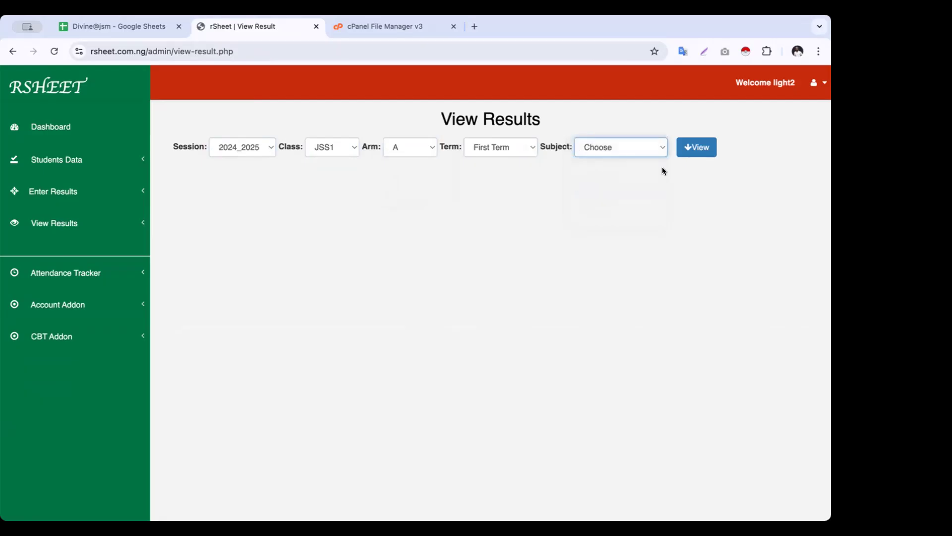
pyautogui.click(692, 149)
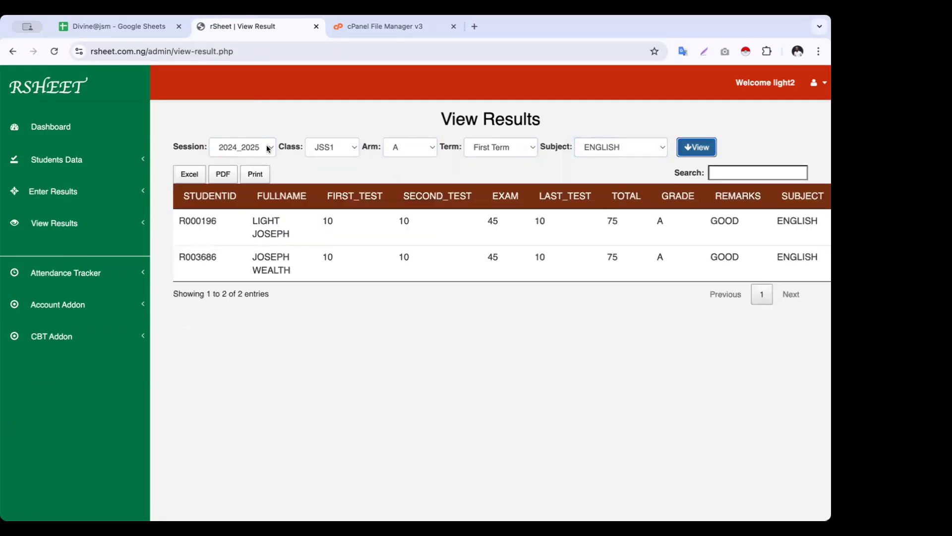
# - Try to display the ENGLISH scores for class JSS2, arm A, in First Term 2024_2025
pyautogui.click(328, 147)
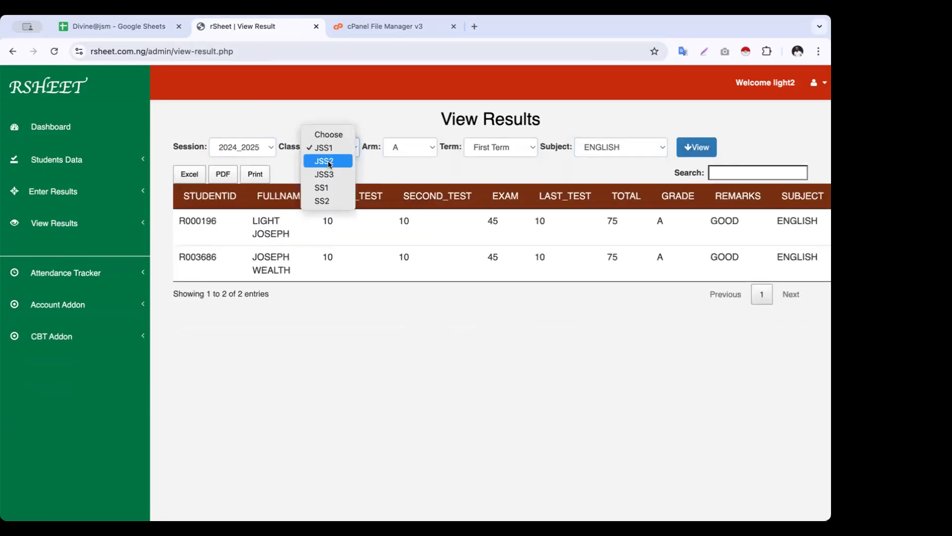
pyautogui.click(325, 159)
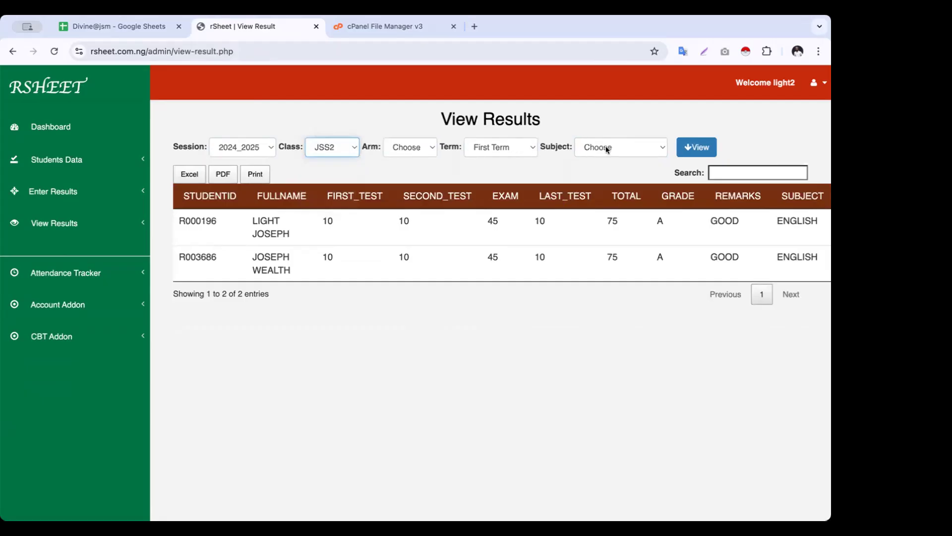
pyautogui.click(605, 146)
pyautogui.click(616, 163)
pyautogui.click(410, 147)
pyautogui.click(396, 160)
pyautogui.click(636, 149)
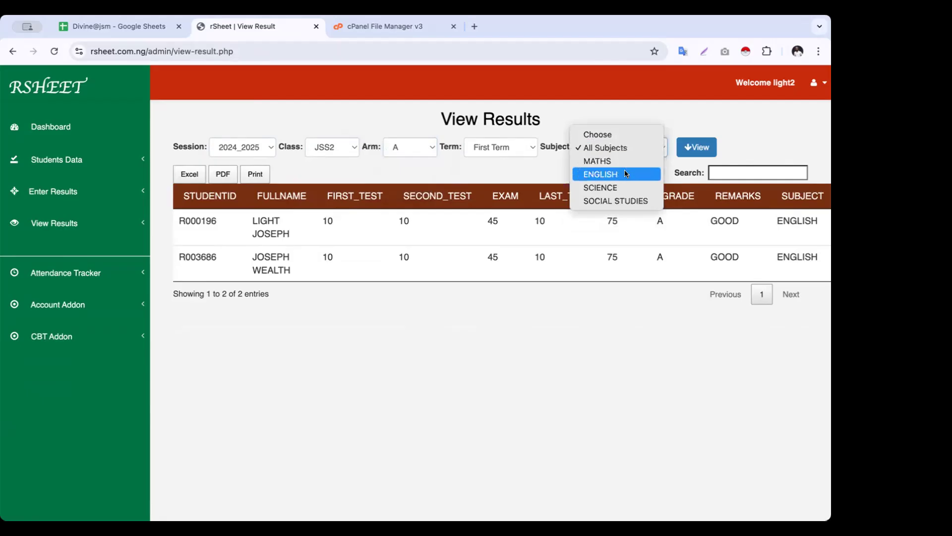
pyautogui.click(637, 171)
pyautogui.click(693, 153)
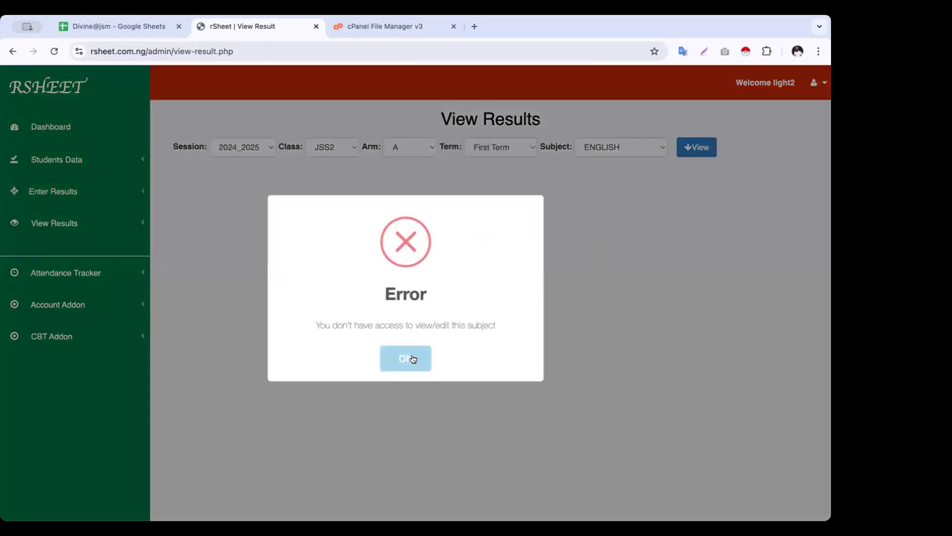
pyautogui.click(412, 357)
# - Switch the subject to MATHS and display the scores for JSS2 arm A
pyautogui.click(600, 145)
pyautogui.click(605, 135)
pyautogui.click(699, 151)
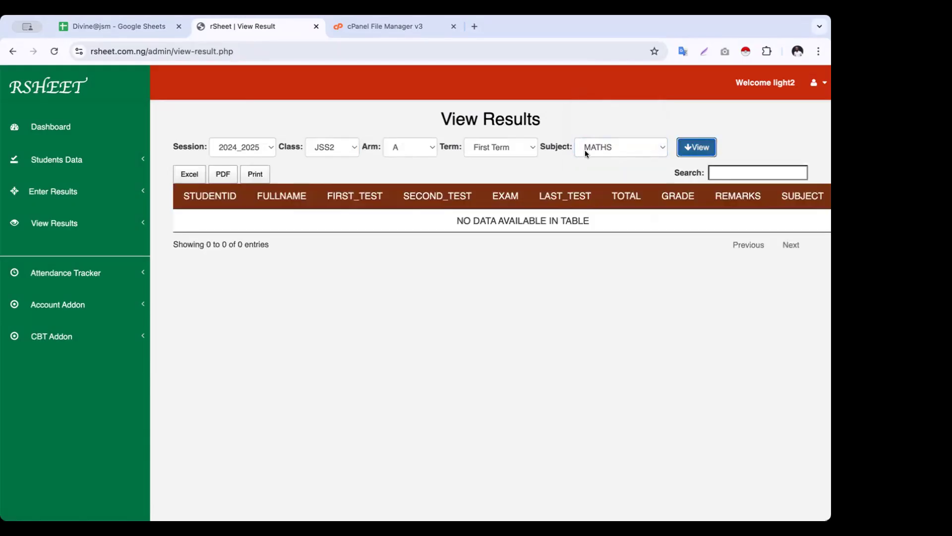
# - Display the First Term 2024_2025 scores of class JSS1 for All Subjects and check the available subject choices
pyautogui.click(332, 152)
pyautogui.click(332, 135)
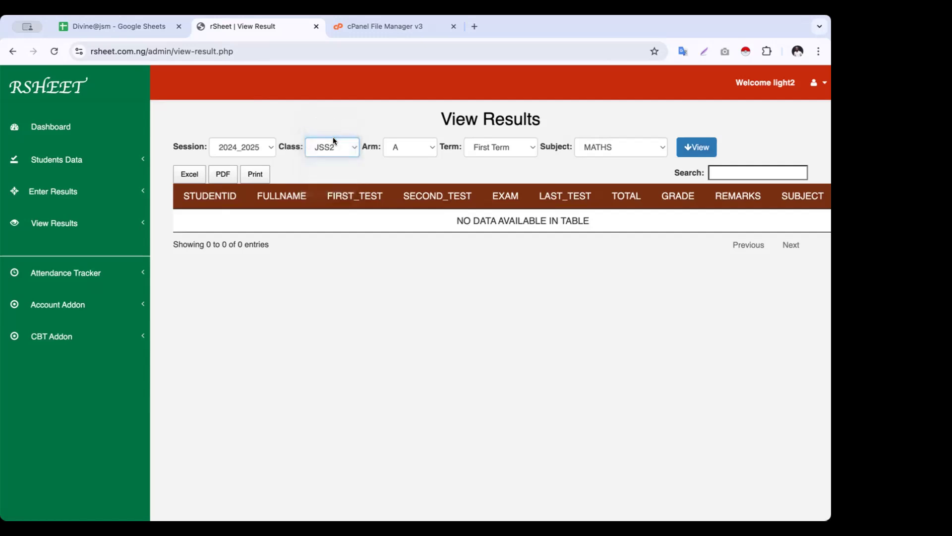
pyautogui.click(617, 143)
pyautogui.click(619, 161)
pyautogui.click(693, 151)
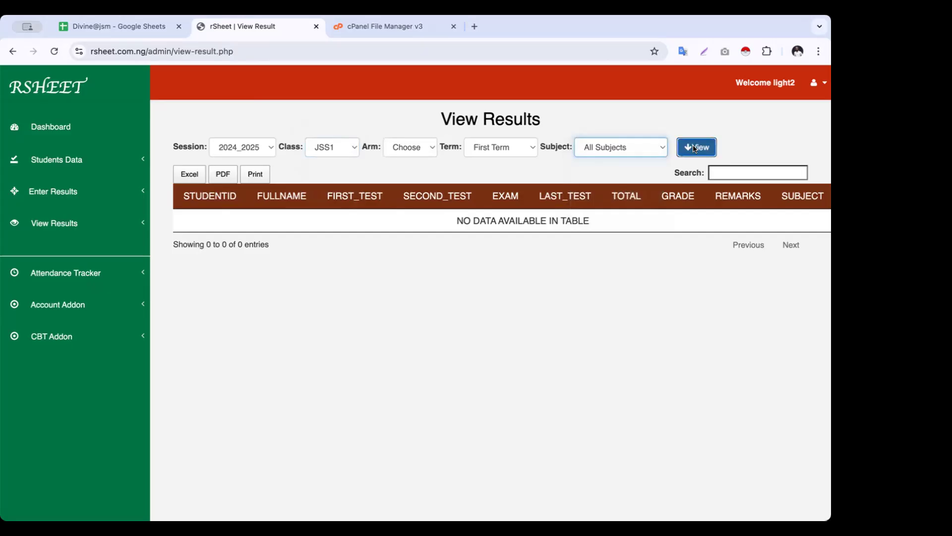
pyautogui.click(615, 148)
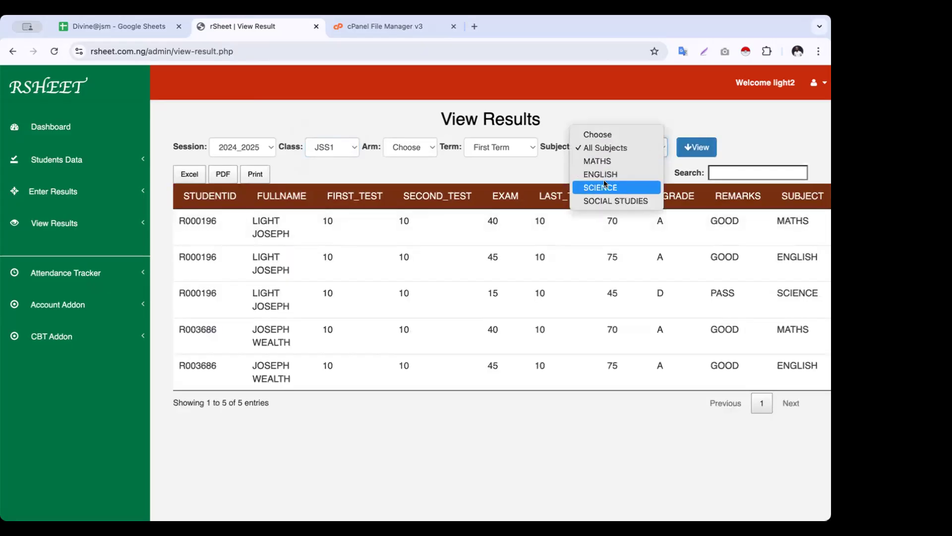
pyautogui.click(684, 121)
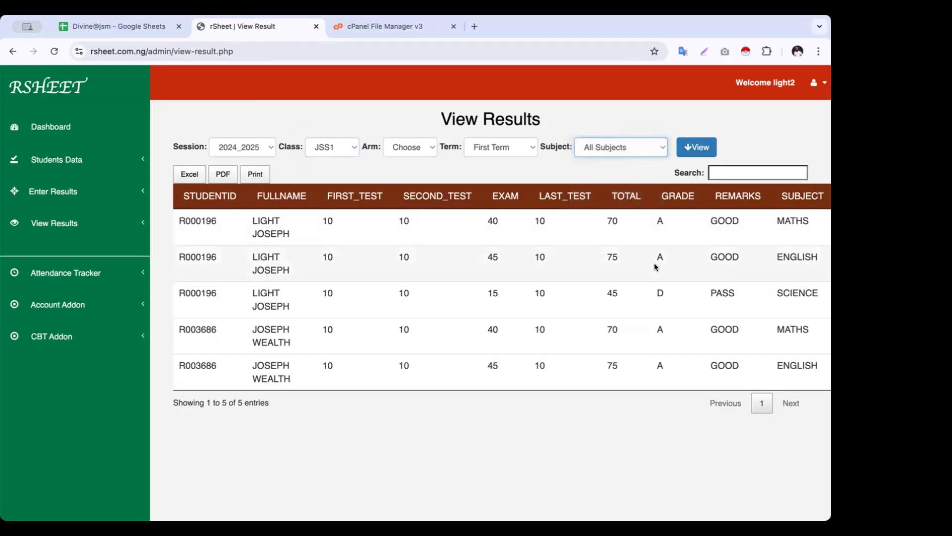
# - Check the delete option on the first student's ENGLISH score record and decline the deletion
pyautogui.hscroll(2, 655, 266)
pyautogui.click(799, 255)
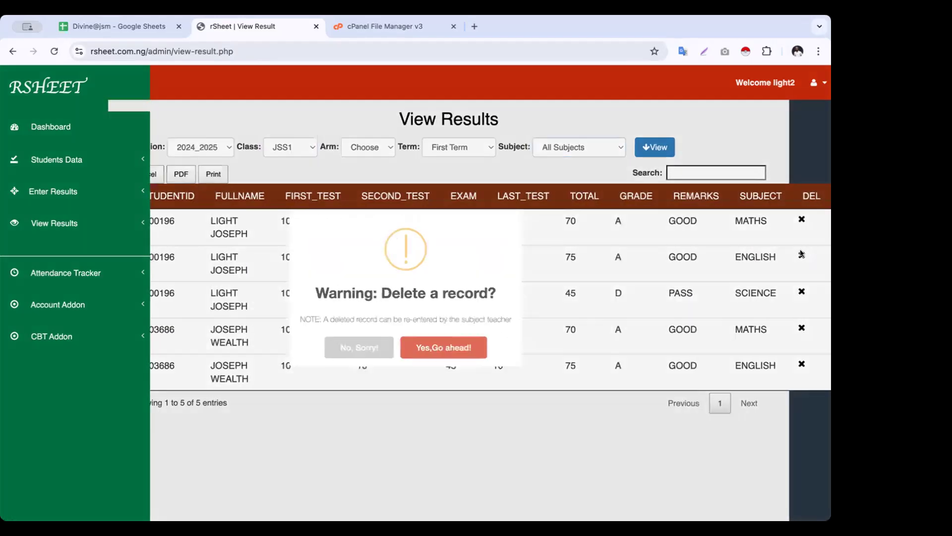
pyautogui.click(368, 360)
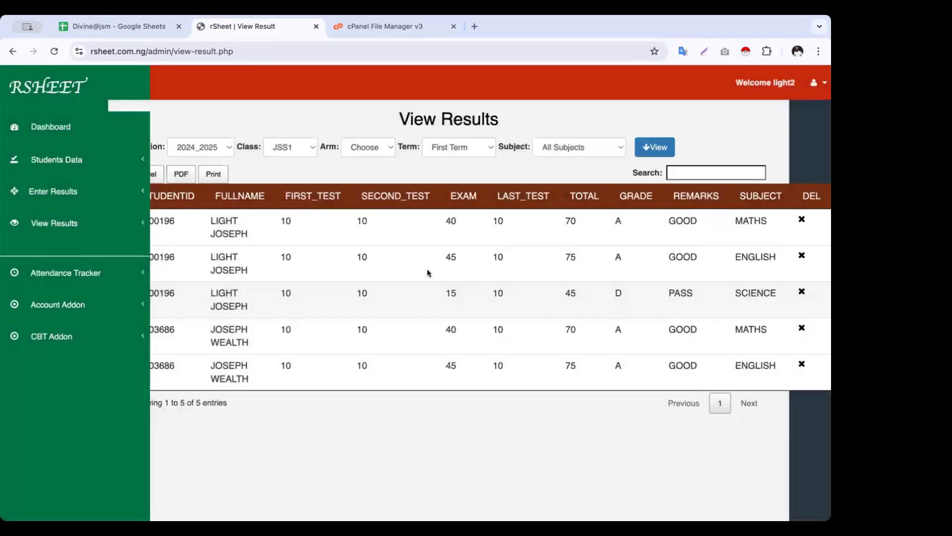
pyautogui.hscroll(-2, 484, 238)
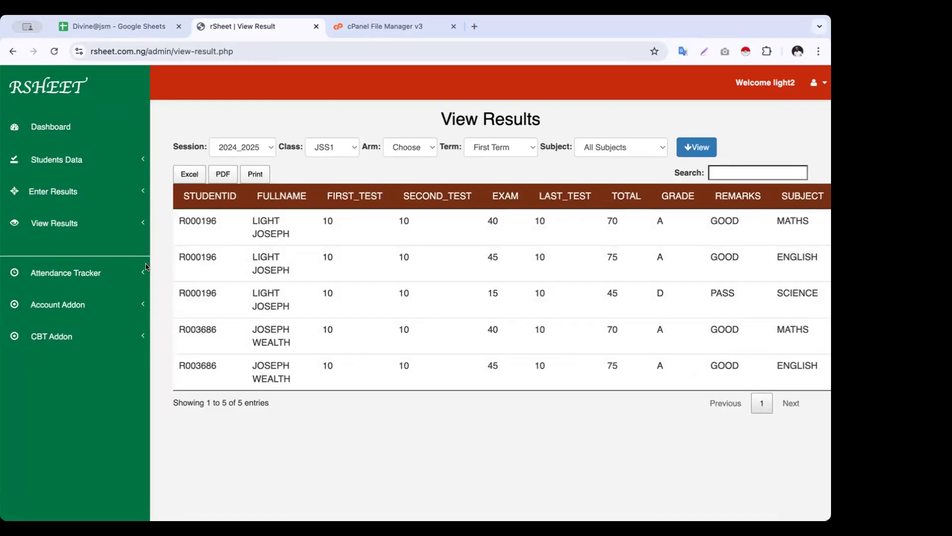
# - Open the result printing page and display the students of class JSS1, arm A, for First Term of session 2024_2025
pyautogui.click(69, 228)
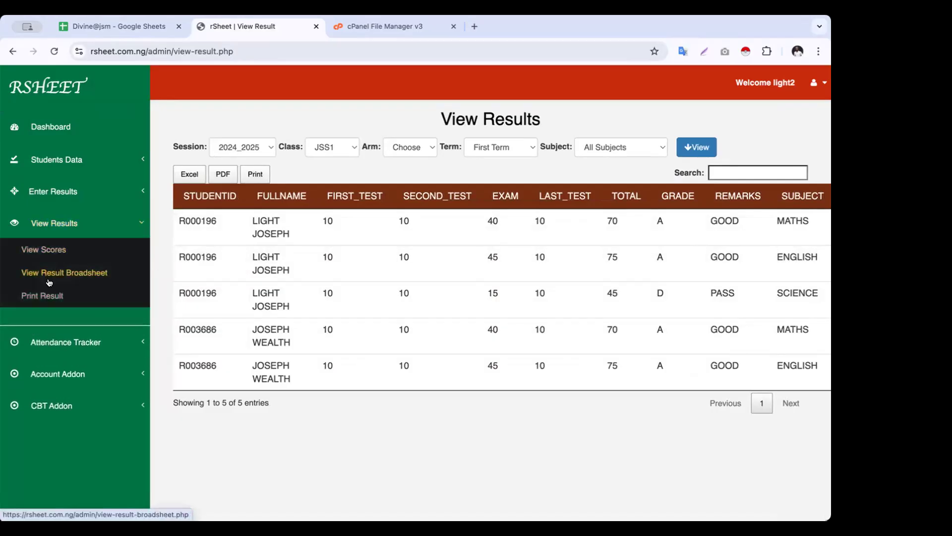
pyautogui.click(46, 296)
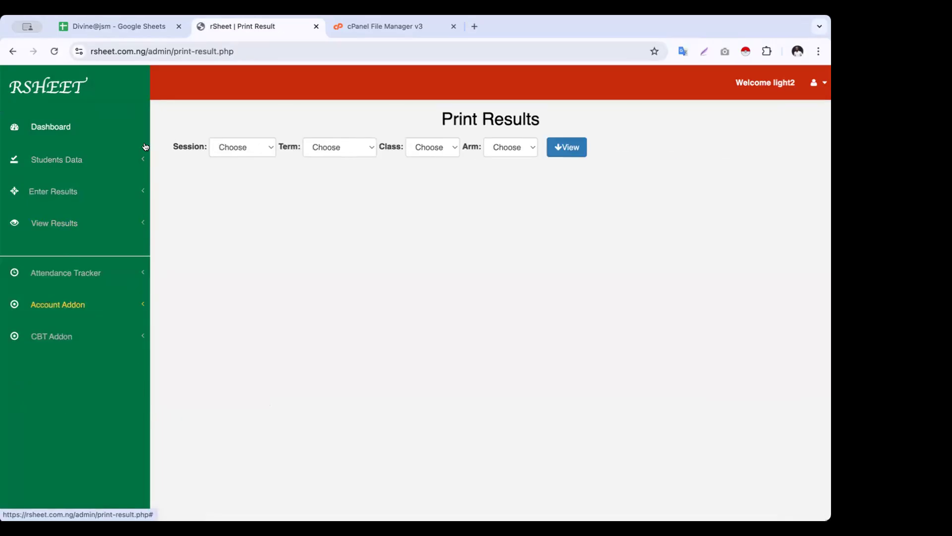
pyautogui.click(248, 147)
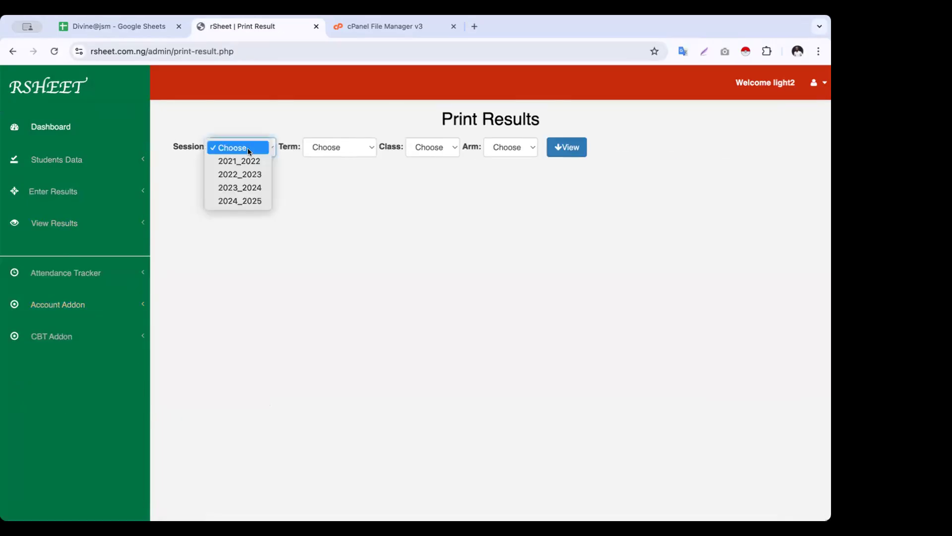
pyautogui.click(253, 201)
pyautogui.click(353, 148)
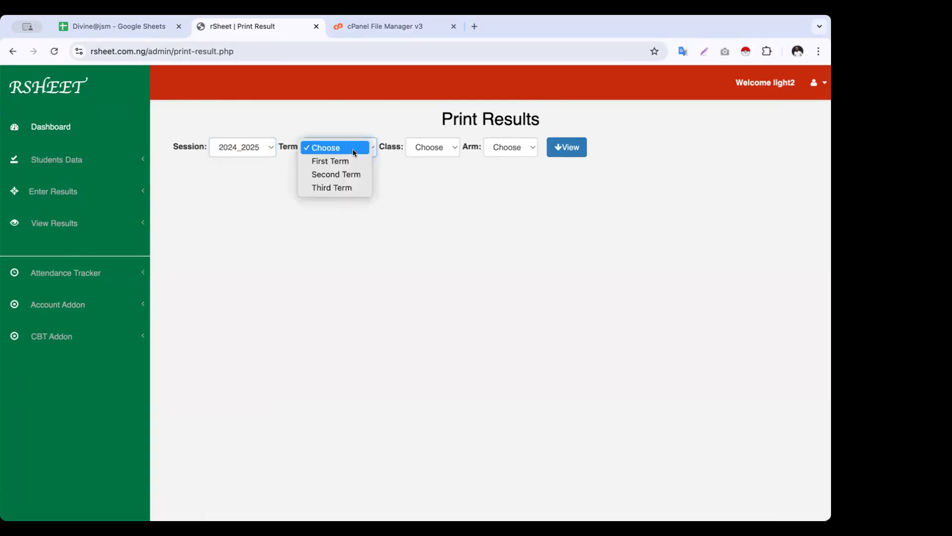
pyautogui.click(333, 160)
pyautogui.click(441, 146)
pyautogui.click(445, 159)
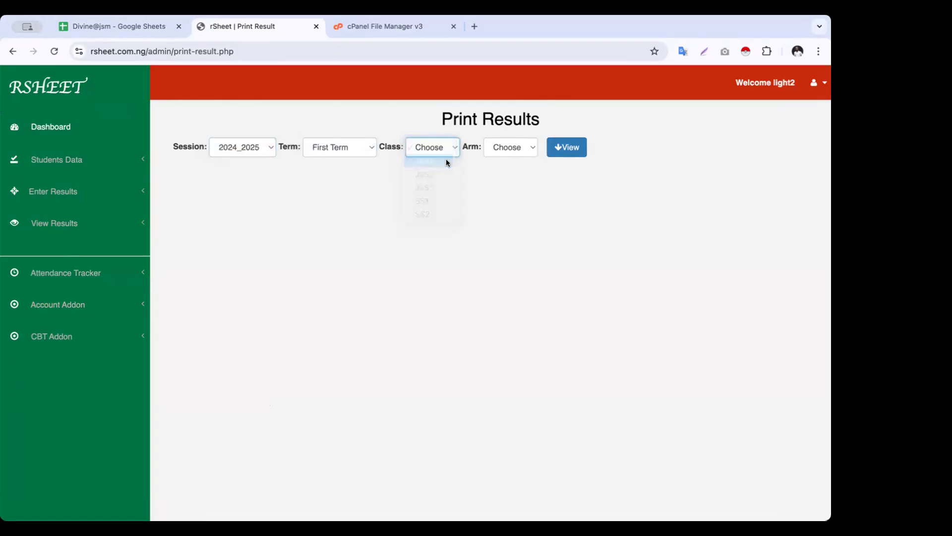
pyautogui.click(513, 145)
pyautogui.click(511, 158)
pyautogui.click(562, 155)
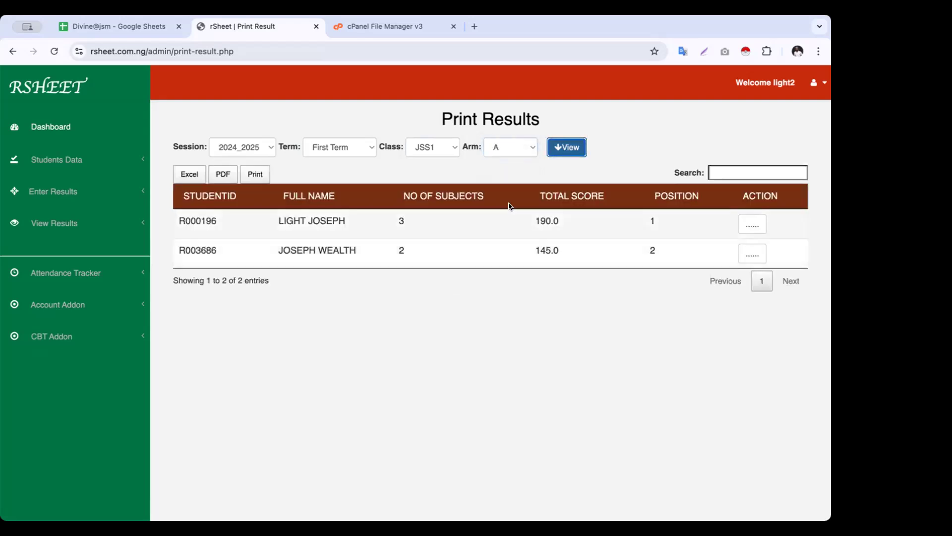
# - Try to display the printable results for class JSS3, arm A, and show the available result viewing options
pyautogui.click(432, 149)
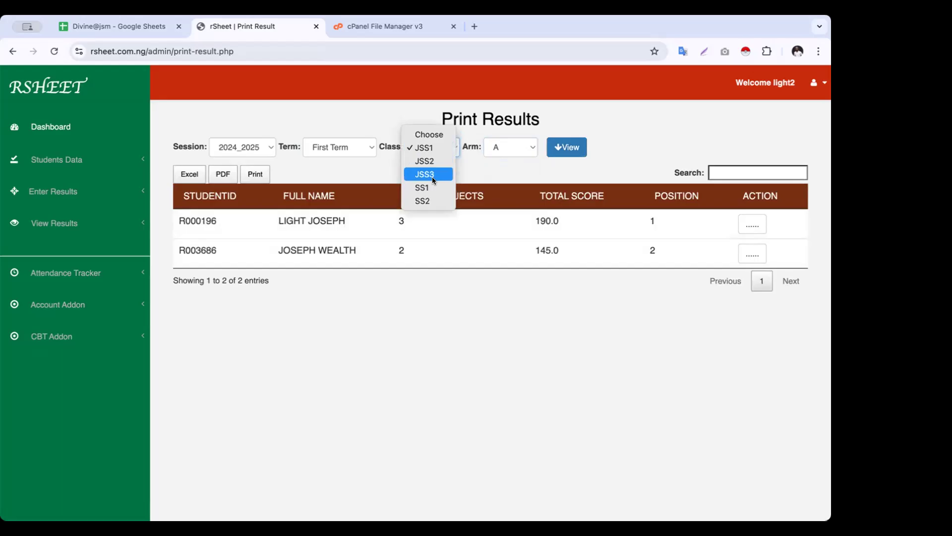
pyautogui.click(432, 176)
pyautogui.click(520, 146)
pyautogui.click(495, 158)
pyautogui.click(565, 149)
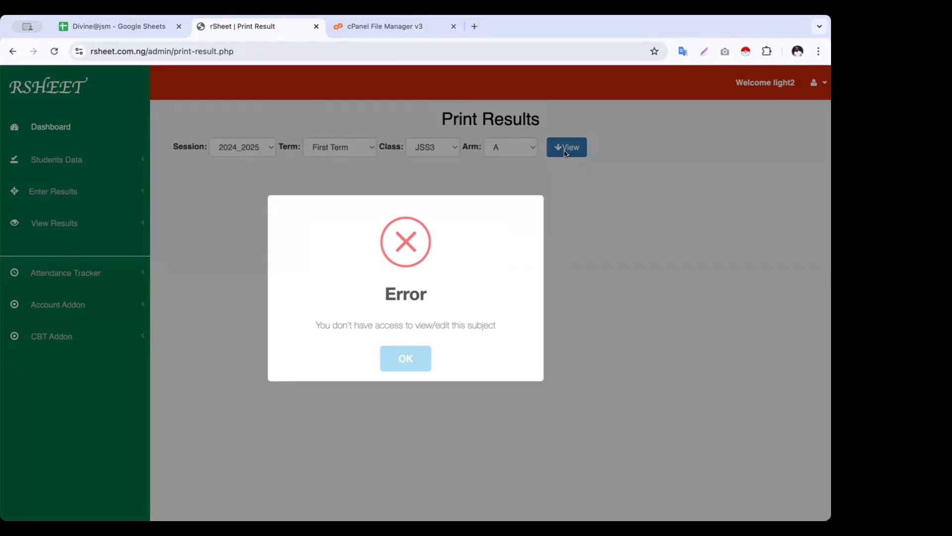
pyautogui.click(404, 360)
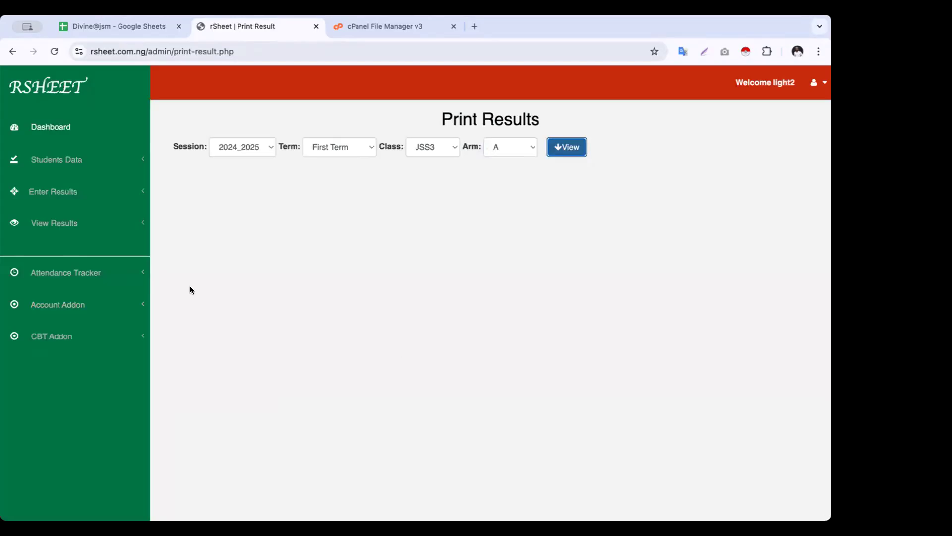
pyautogui.click(61, 224)
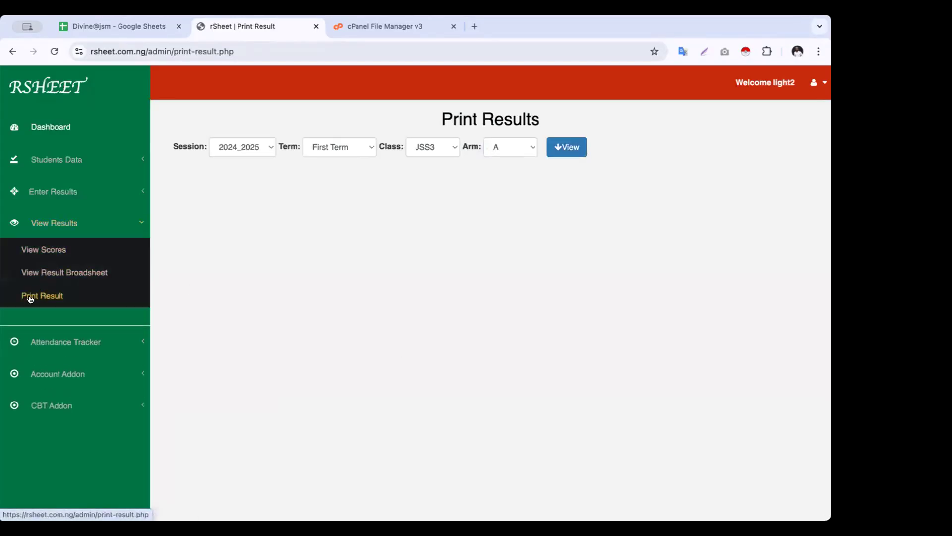